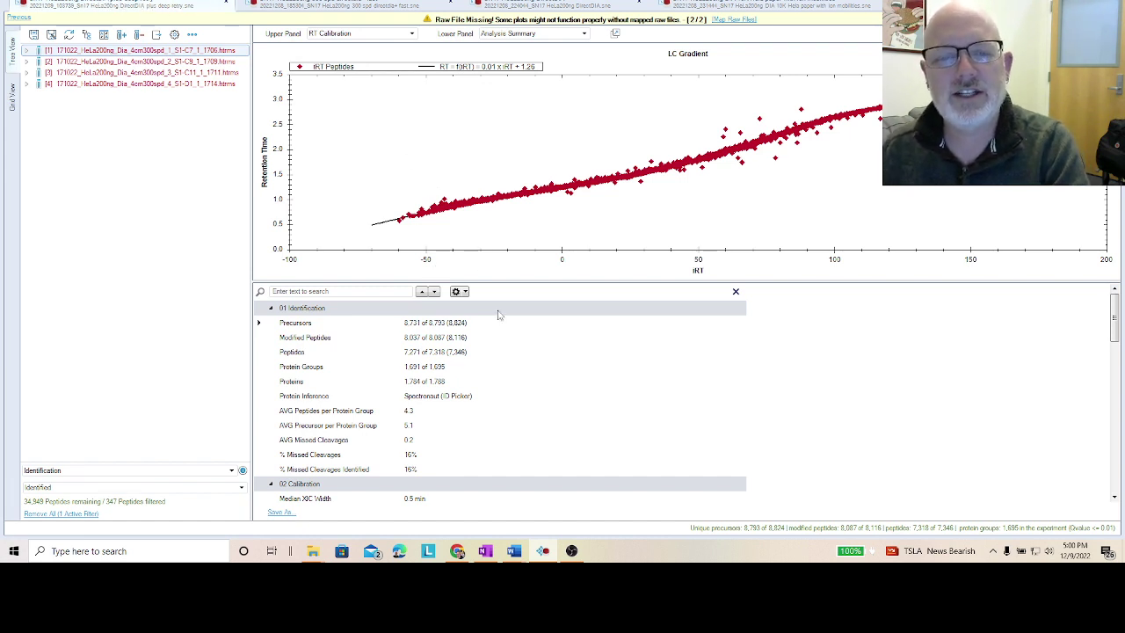
Open the post-analysis overview and display the TIC overlay plot for the four HeLa runs.
mouse_move(451, 380)
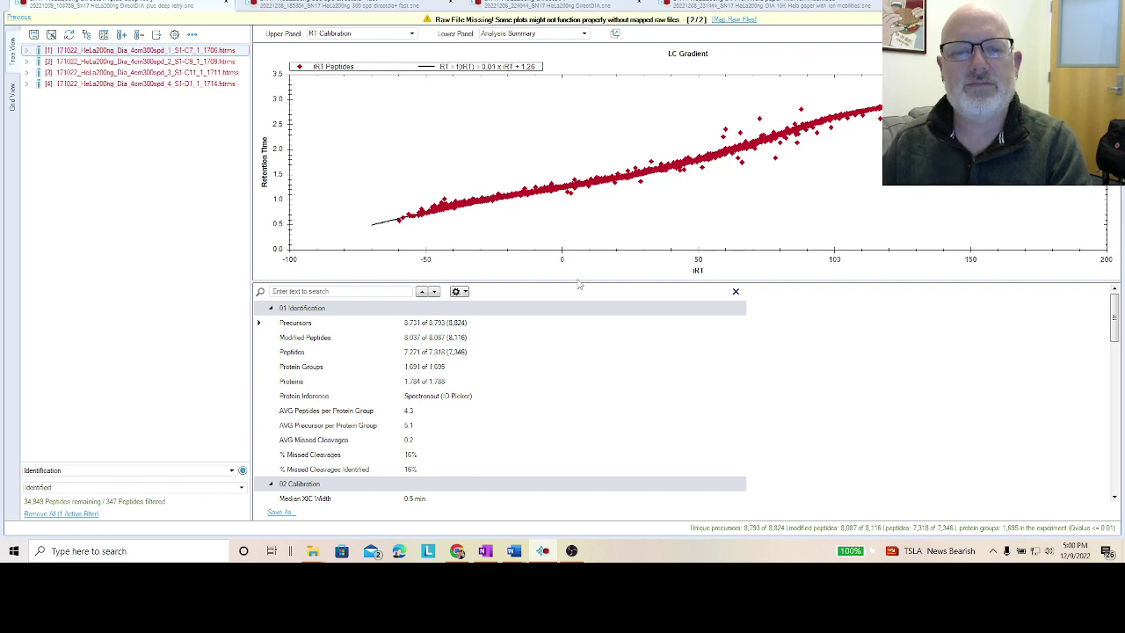
mouse_move(550, 381)
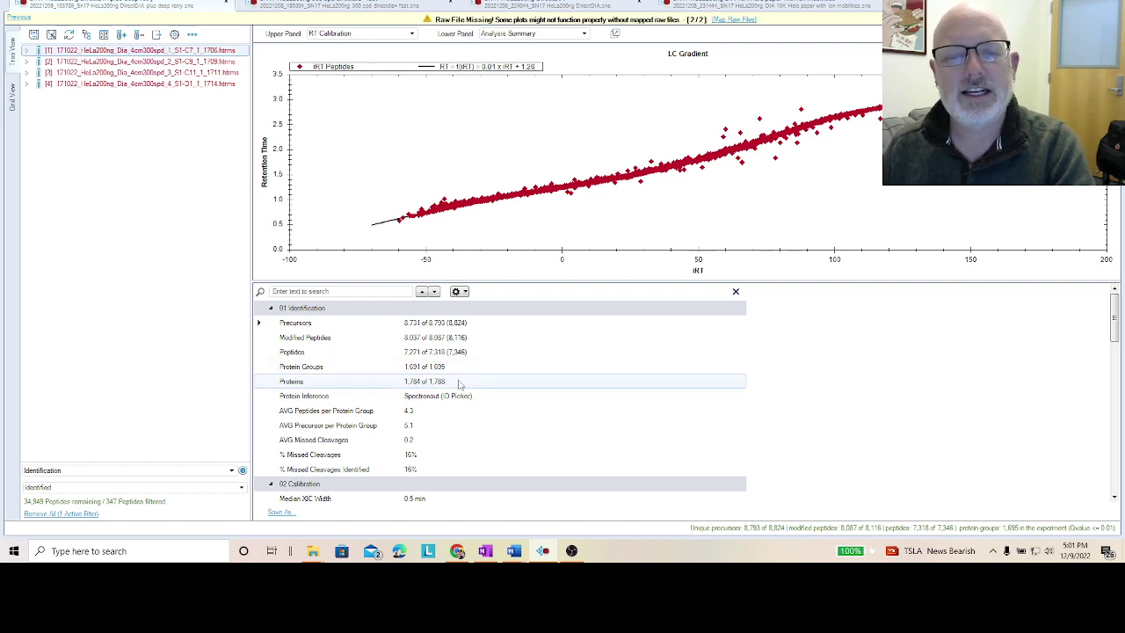
mouse_move(463, 342)
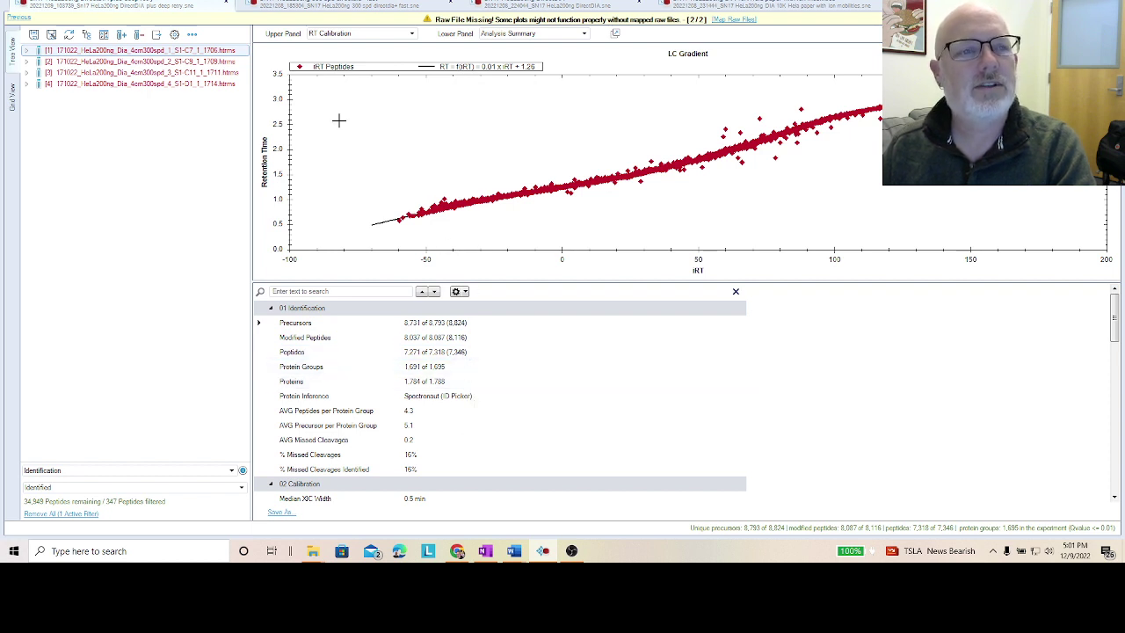
left_click(153, 3)
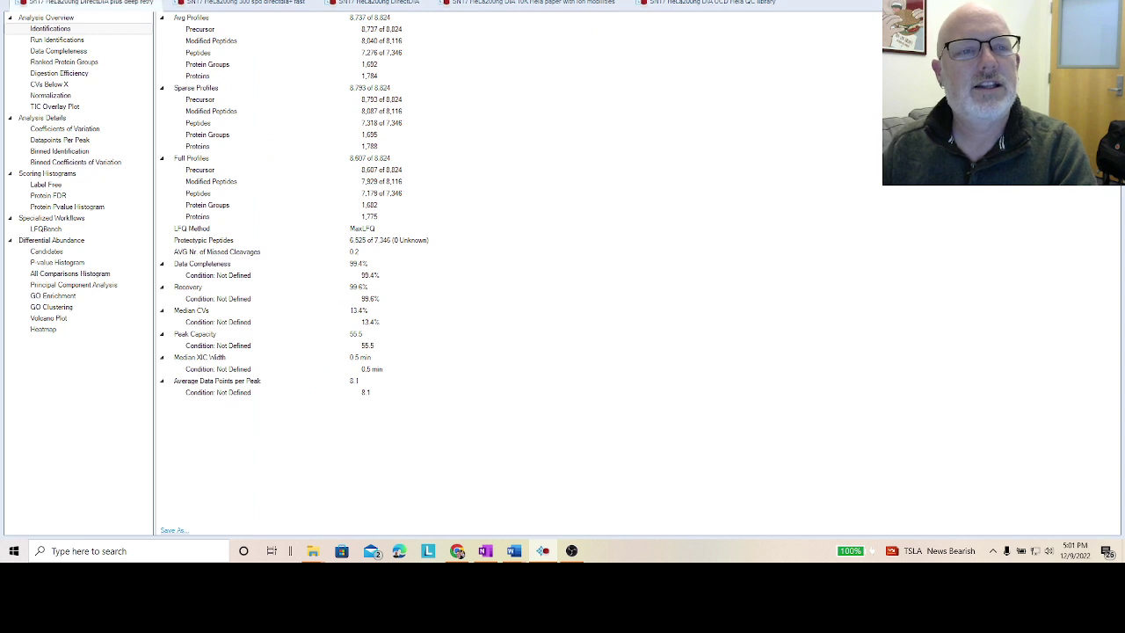
left_click(76, 105)
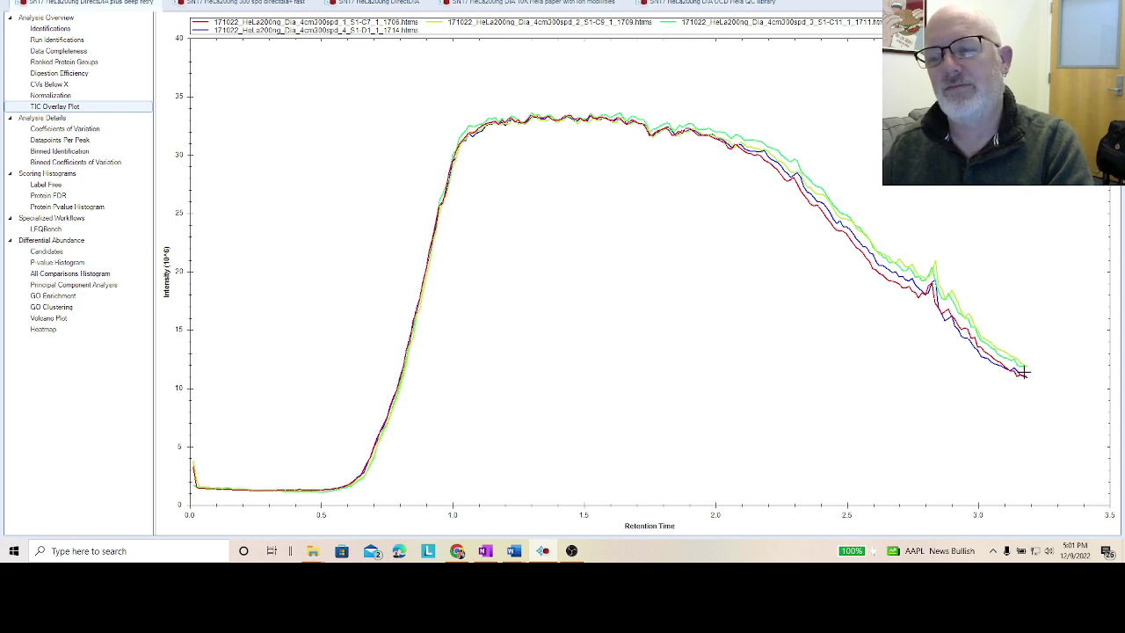
Review the identifications overview, the normalization box plots for each run, and the data points per peak.
left_click(51, 29)
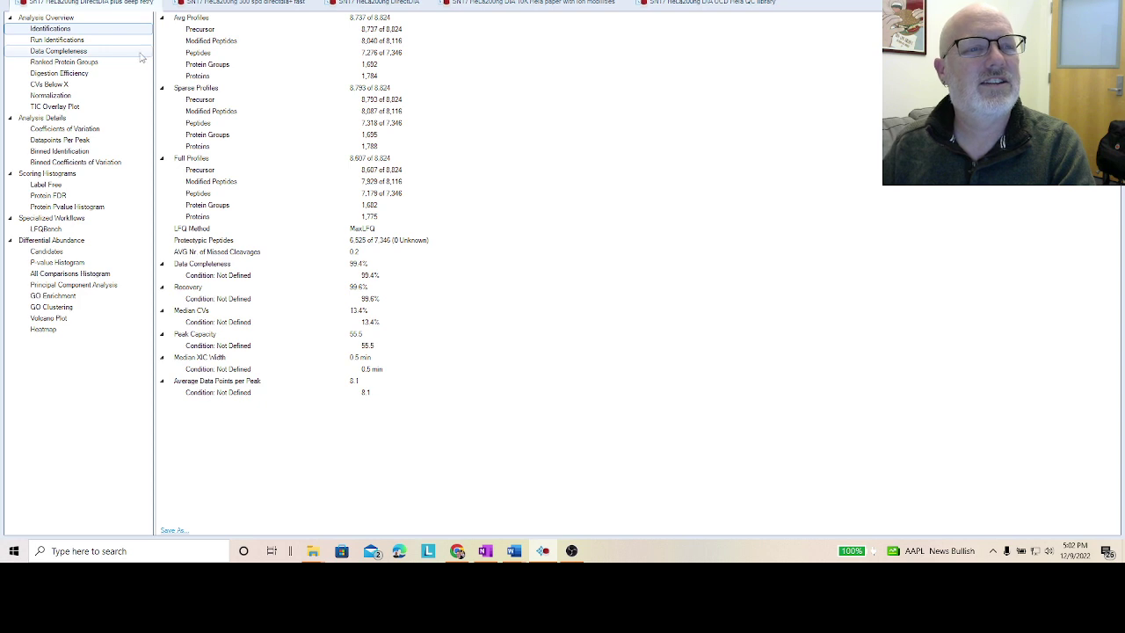
left_click(108, 98)
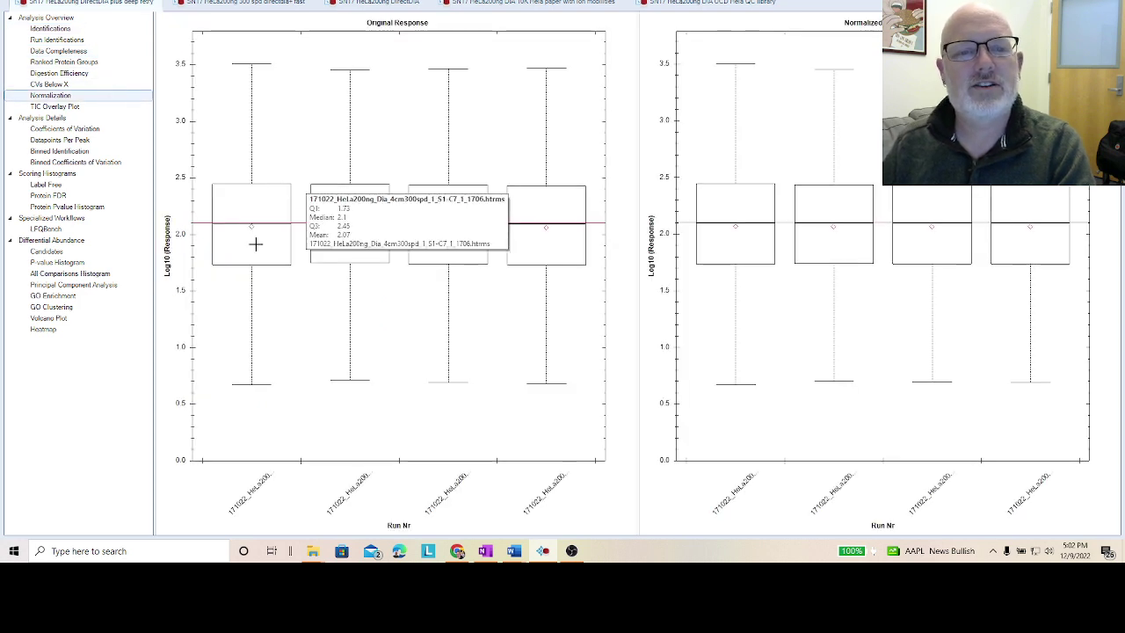
mouse_move(547, 226)
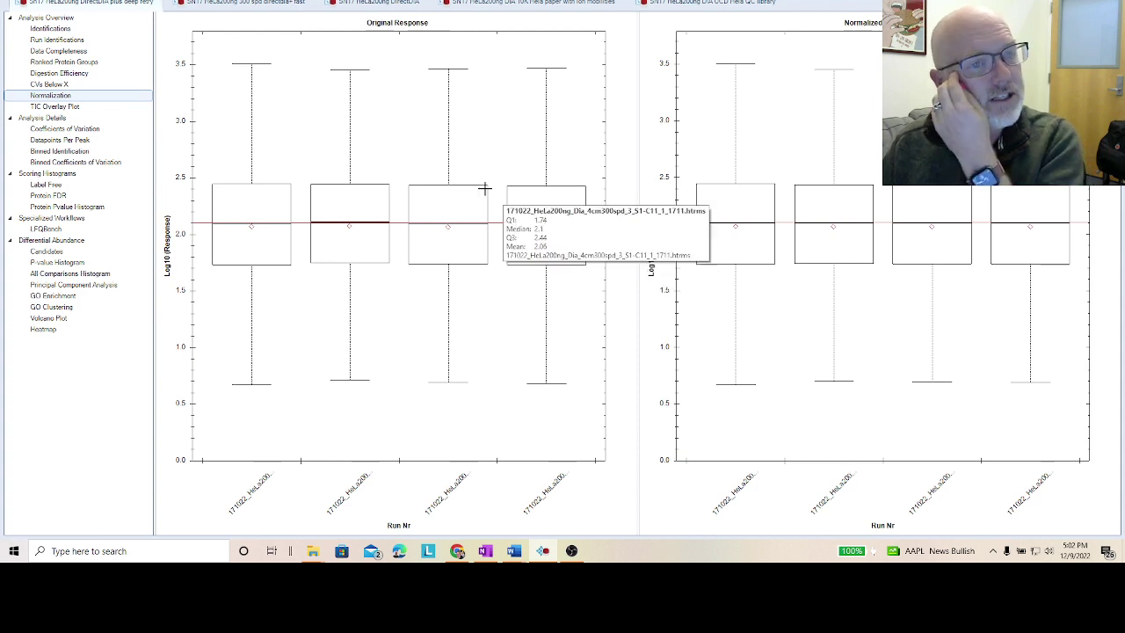
mouse_move(377, 185)
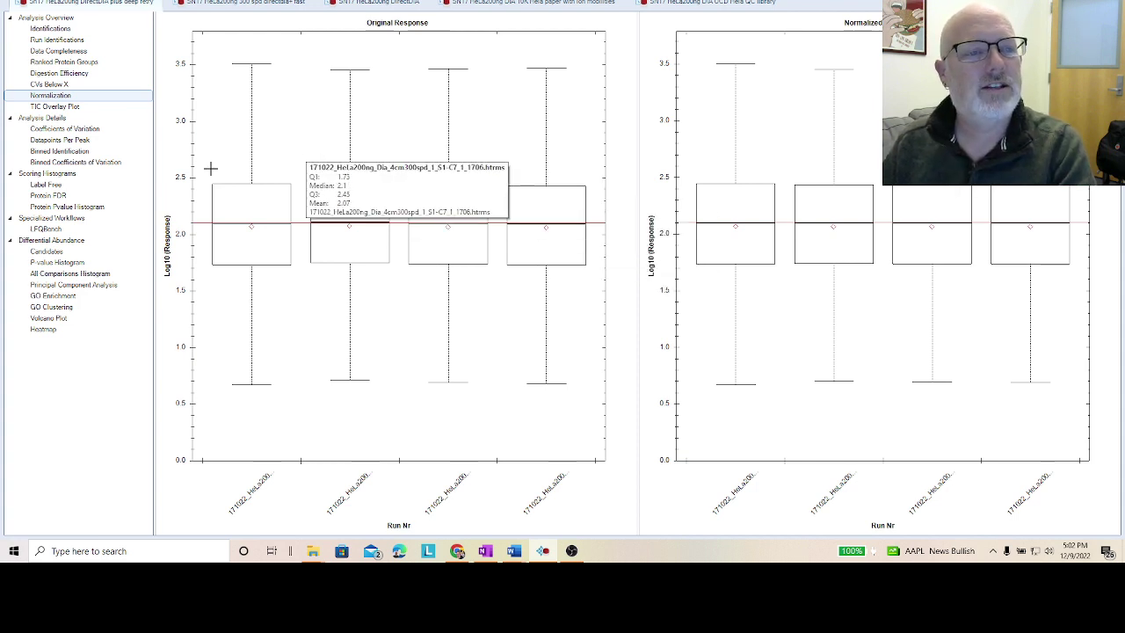
left_click(95, 141)
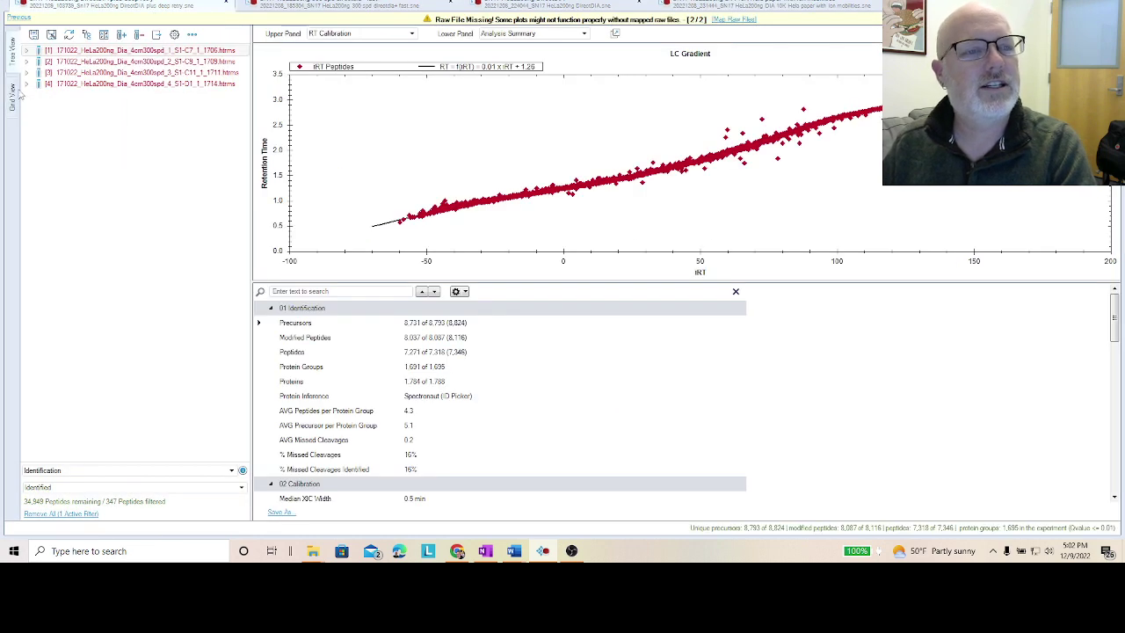
Show the analysis results as a protein grid and check which extra columns the column chooser offers.
left_click(14, 98)
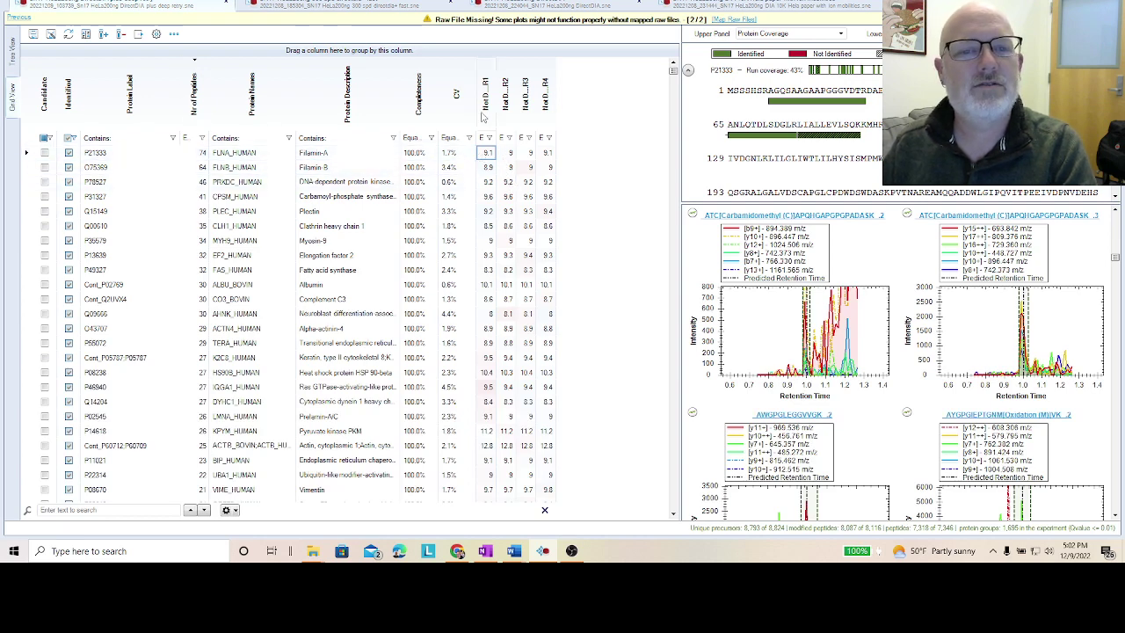
right_click(167, 84)
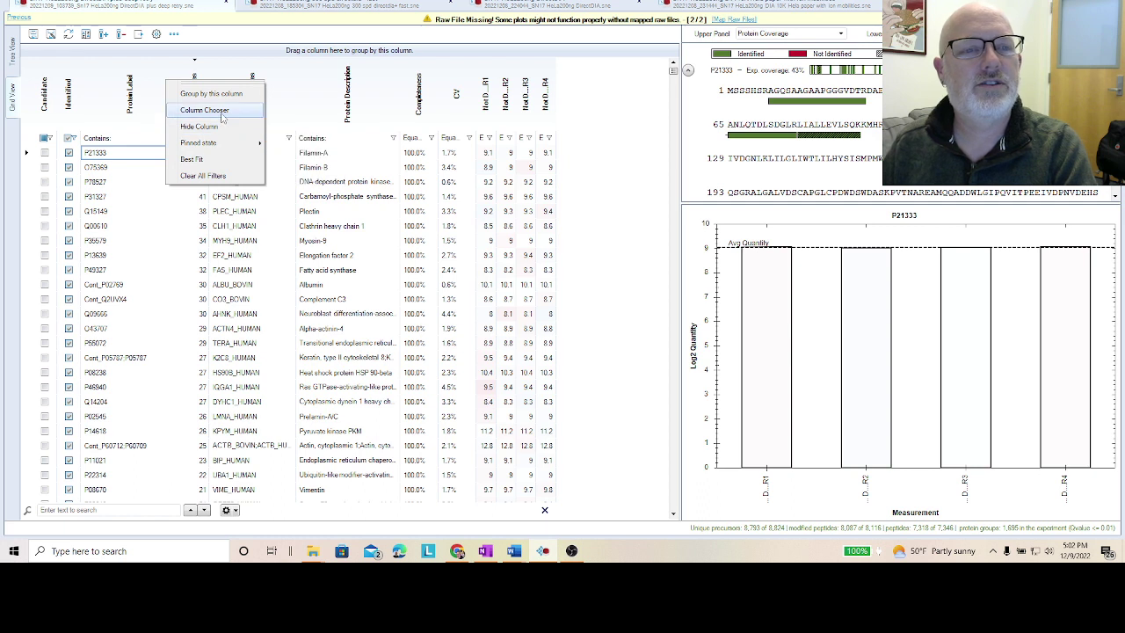
left_click(205, 110)
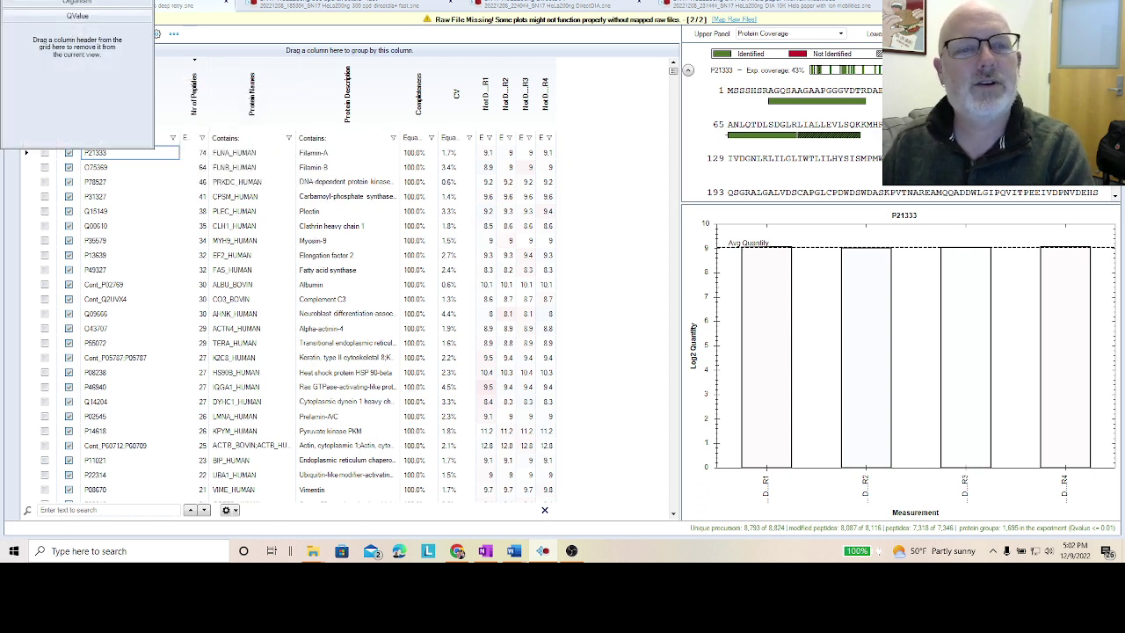
key("Escape")
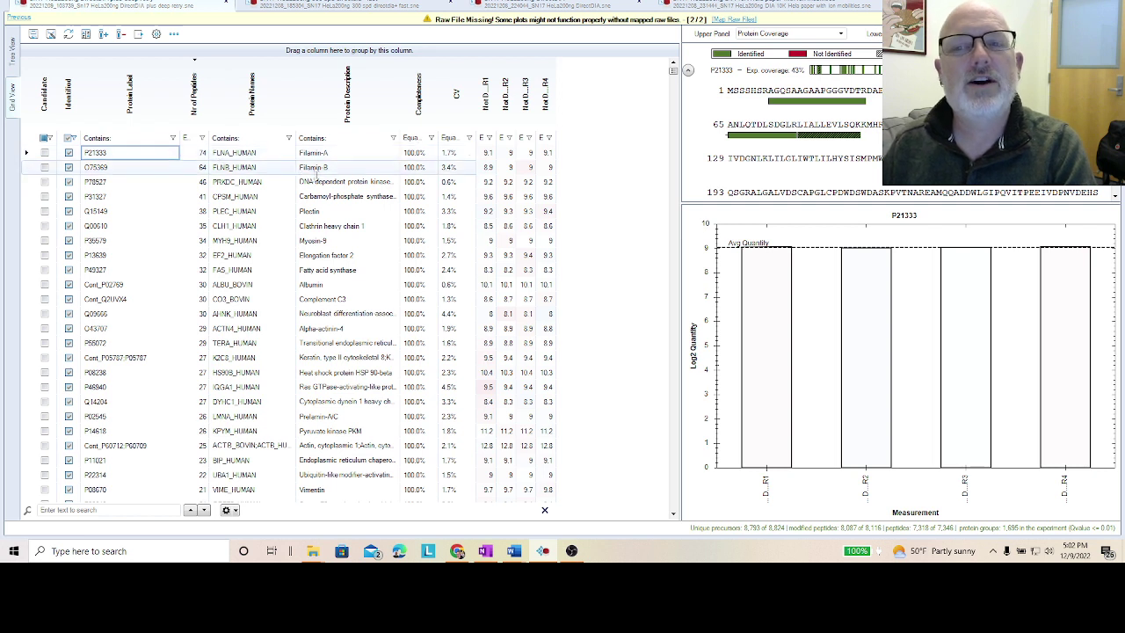
Enlarge the protein coverage panel for FLNA_HUMAN and sort the protein grid by R1 quantity in descending order.
left_click(245, 154)
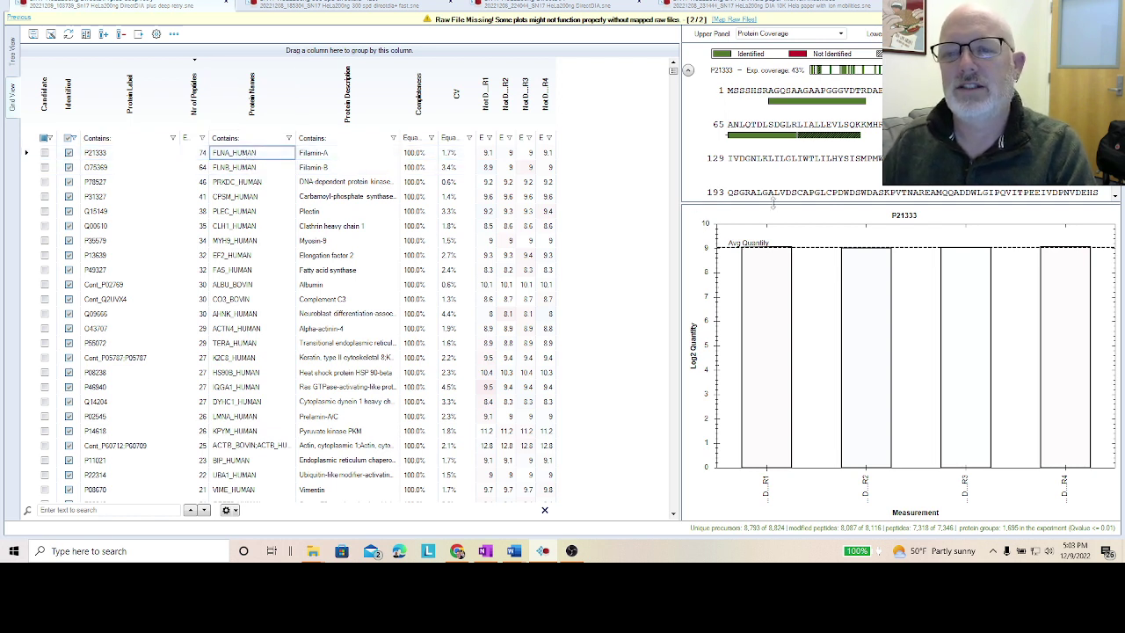
left_click_drag(773, 203, 773, 300)
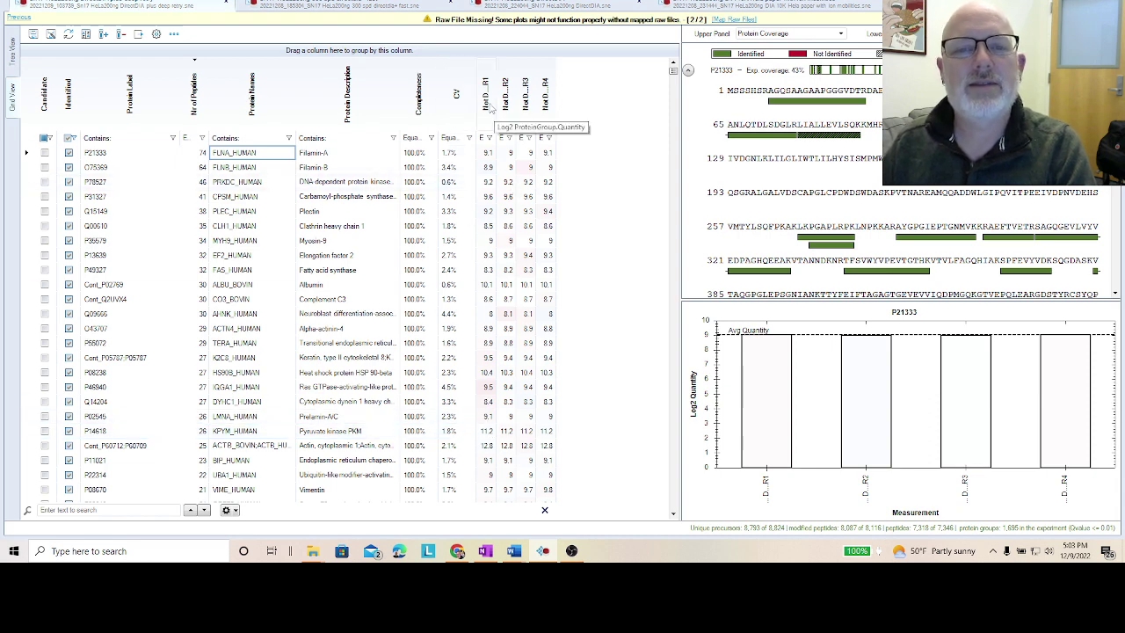
left_click(491, 107)
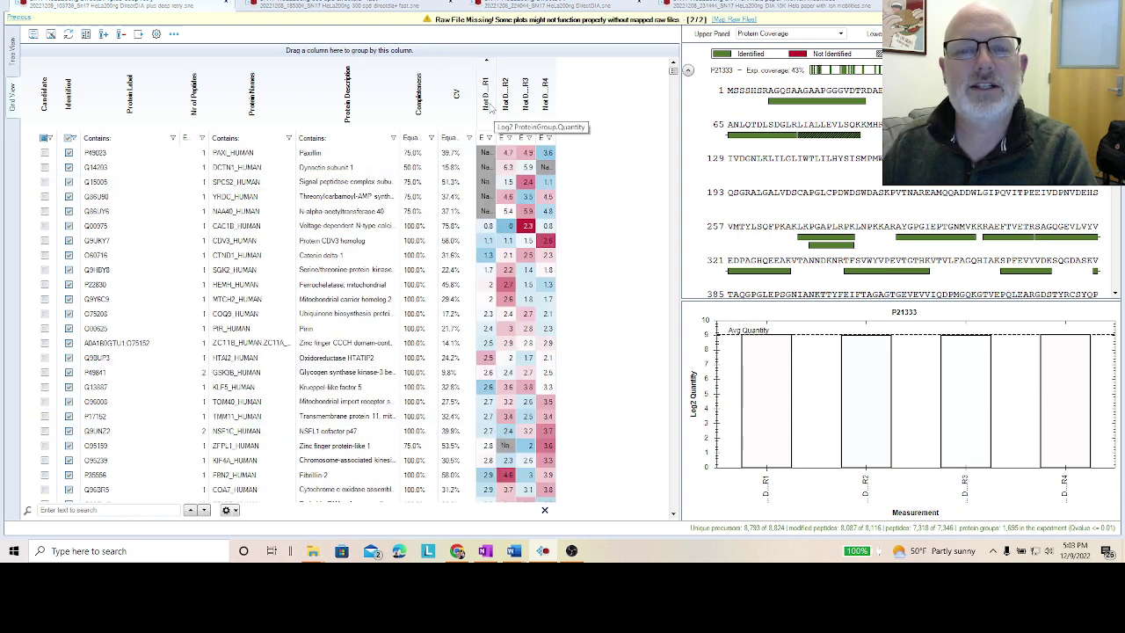
left_click(491, 107)
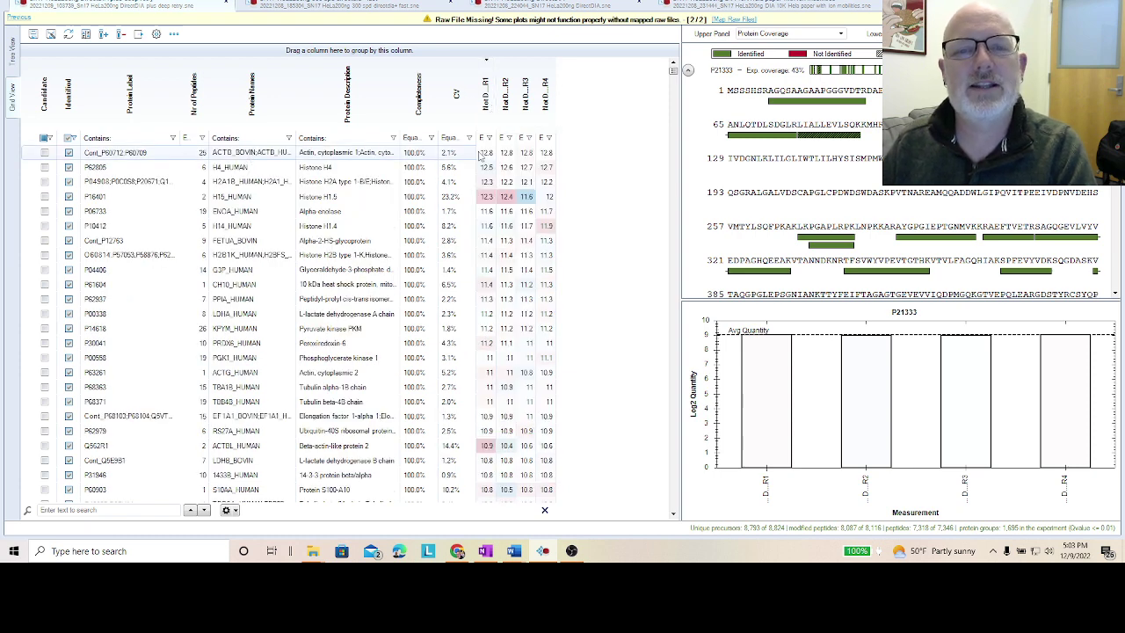
Examine the sequence coverage of the actin protein group with the highest R1 quantity.
left_click(339, 154)
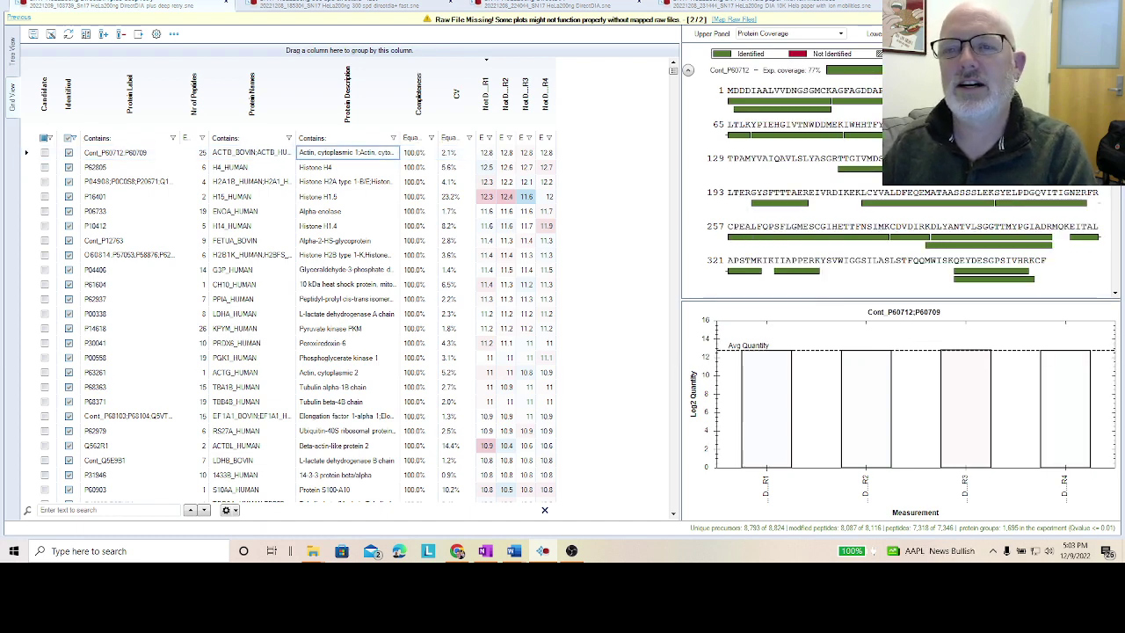
scroll(901, 176, "down", 5)
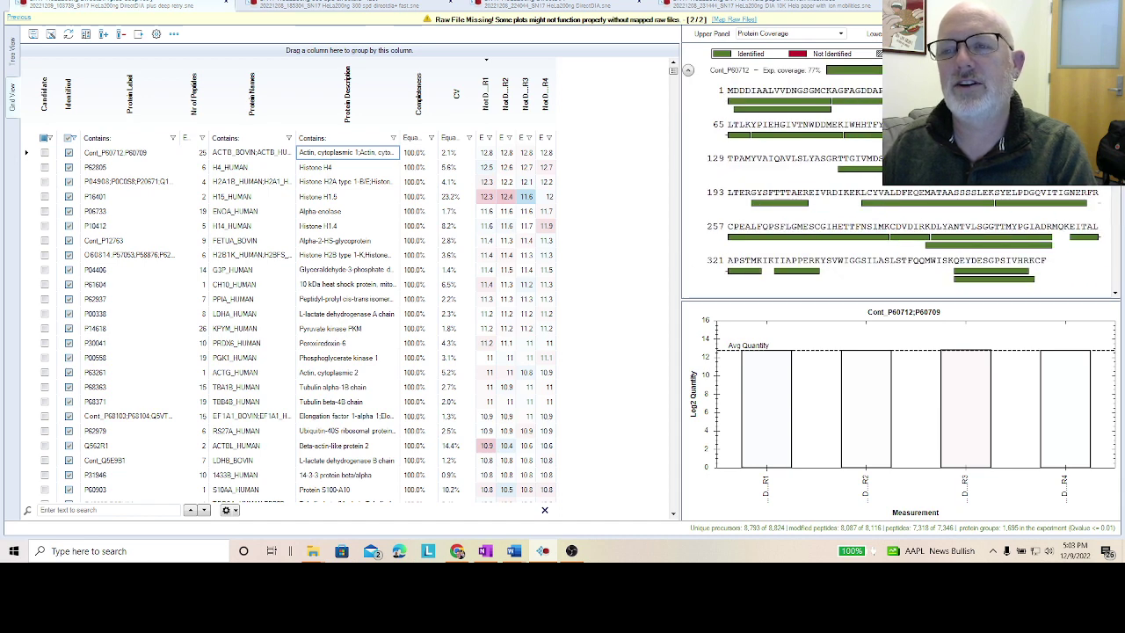
scroll(900, 176, "down", 2)
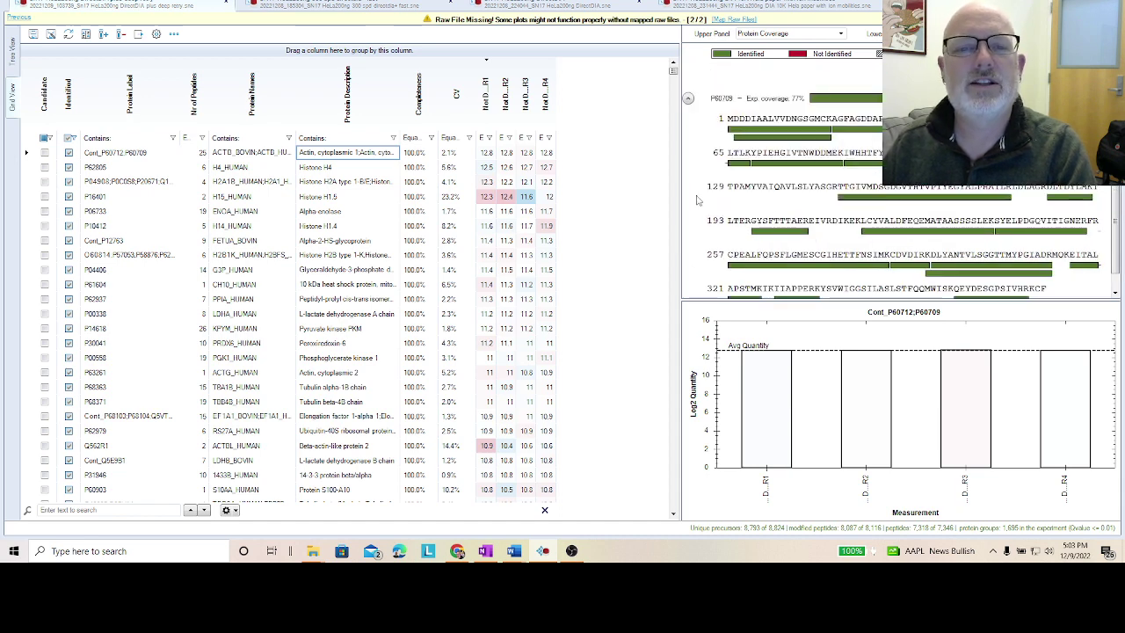
Show the actin group's R1 peptide chromatograms in an enlarged panel and browse them to the AVFPSIVGRPR precursors.
left_click(486, 152)
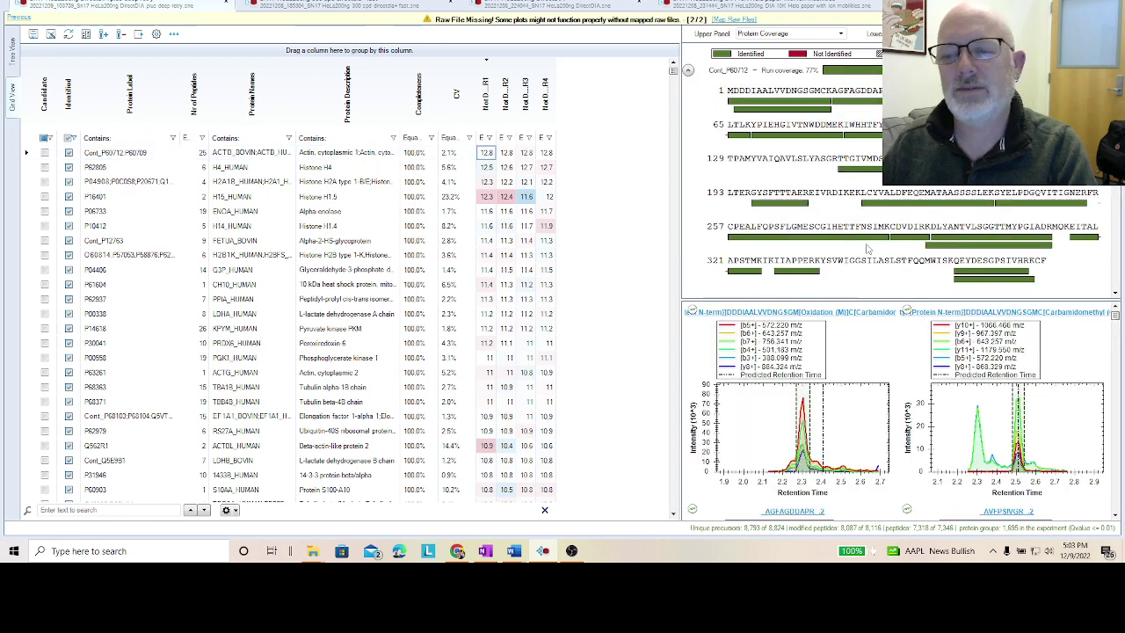
left_click_drag(927, 301, 928, 181)
scroll(941, 299, "down", 1)
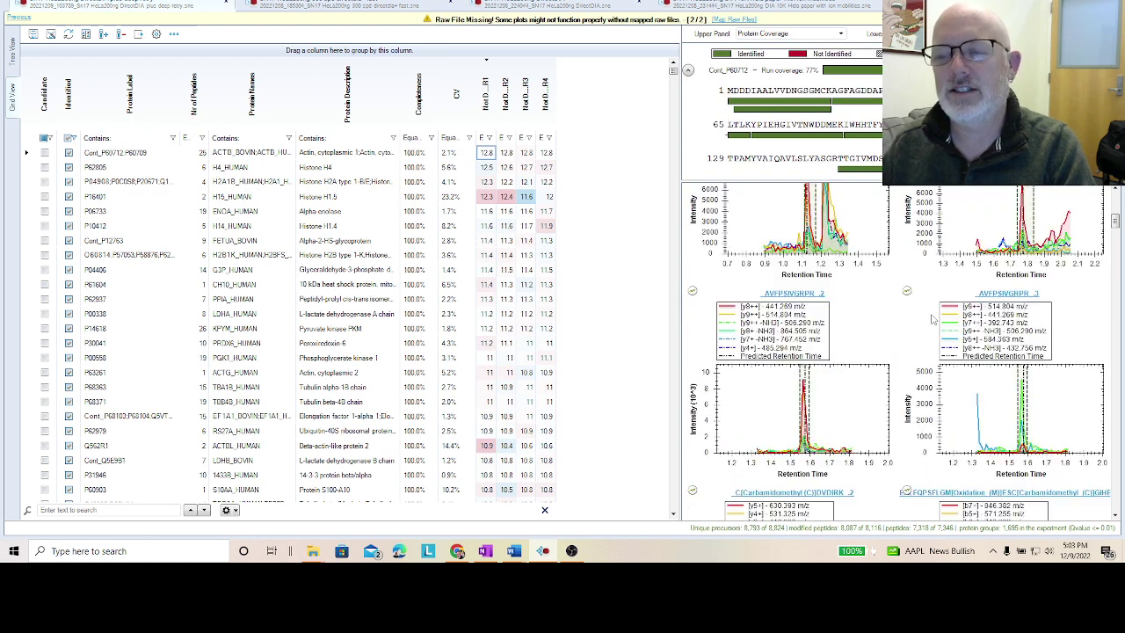
scroll(933, 320, "down", 1)
scroll(923, 336, "down", 1)
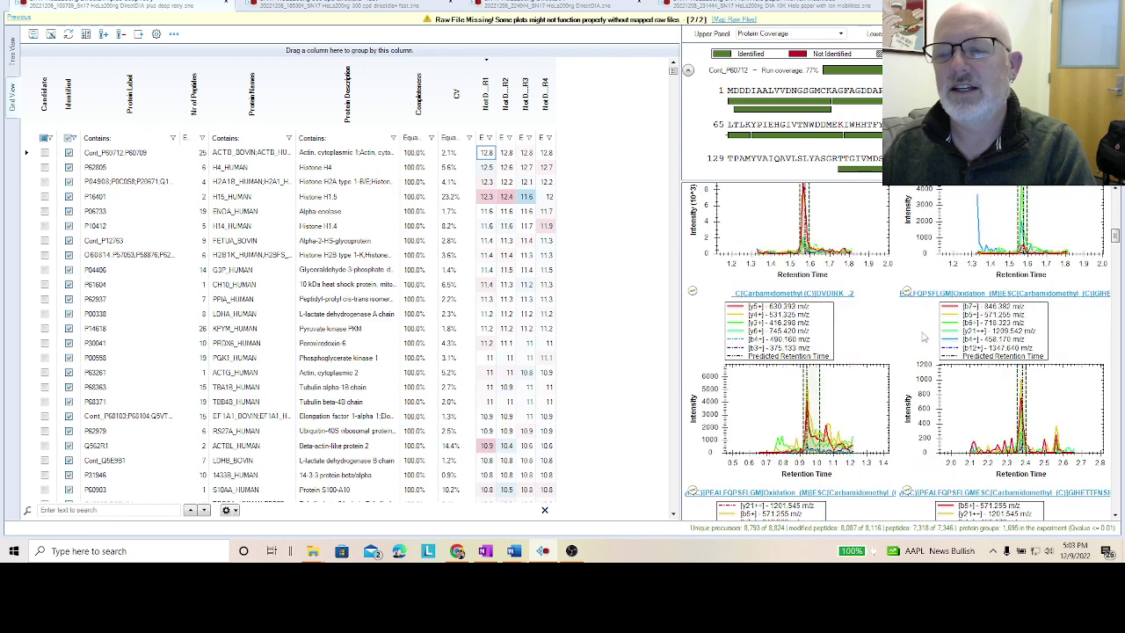
scroll(926, 332, "up", 1)
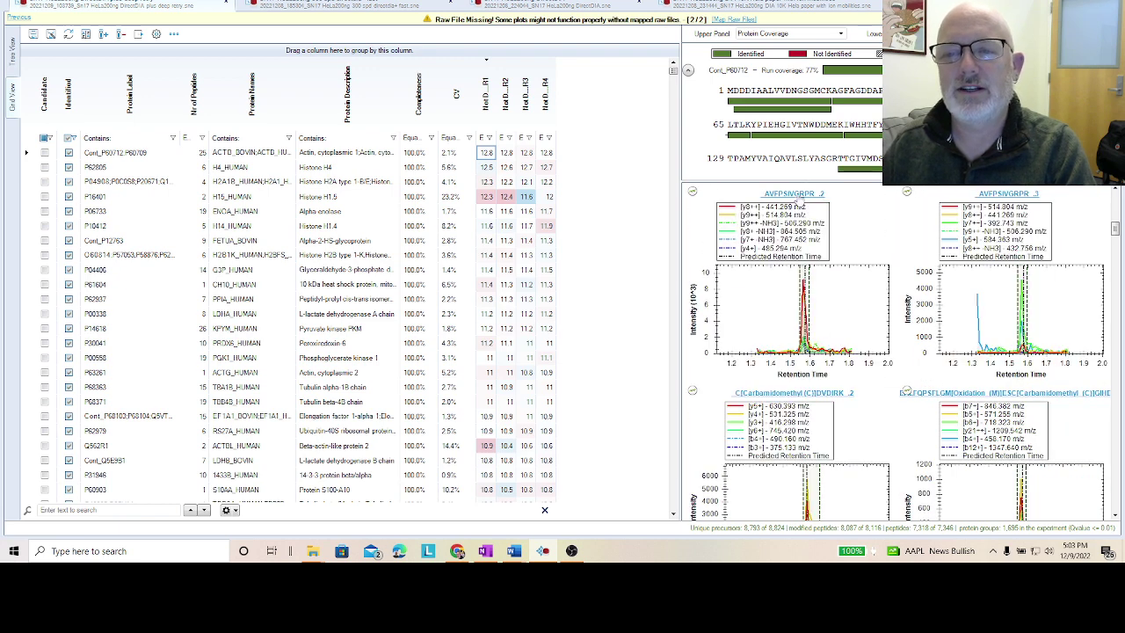
Open the AVFPSIVGRPR_.2 precursor's MS1 and MS2 XICs in the tree, and compare them with actin's PEALFQPSFLGMESC and DLYANTVLSGGTTMYPGIADR precursors.
double_click(797, 202)
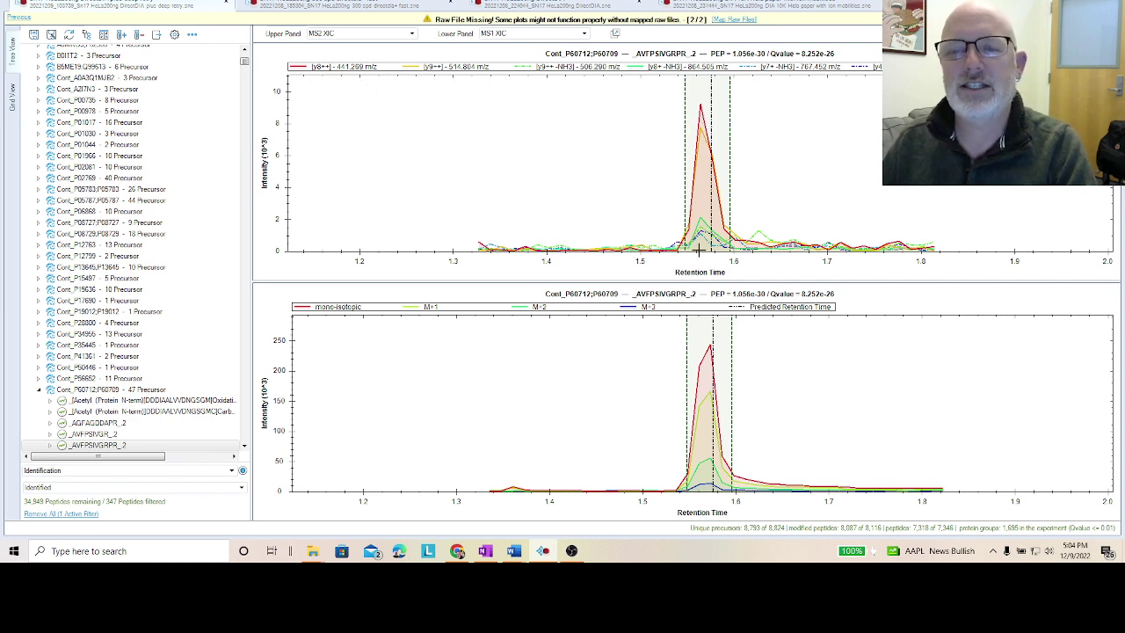
scroll(151, 255, "down", 5)
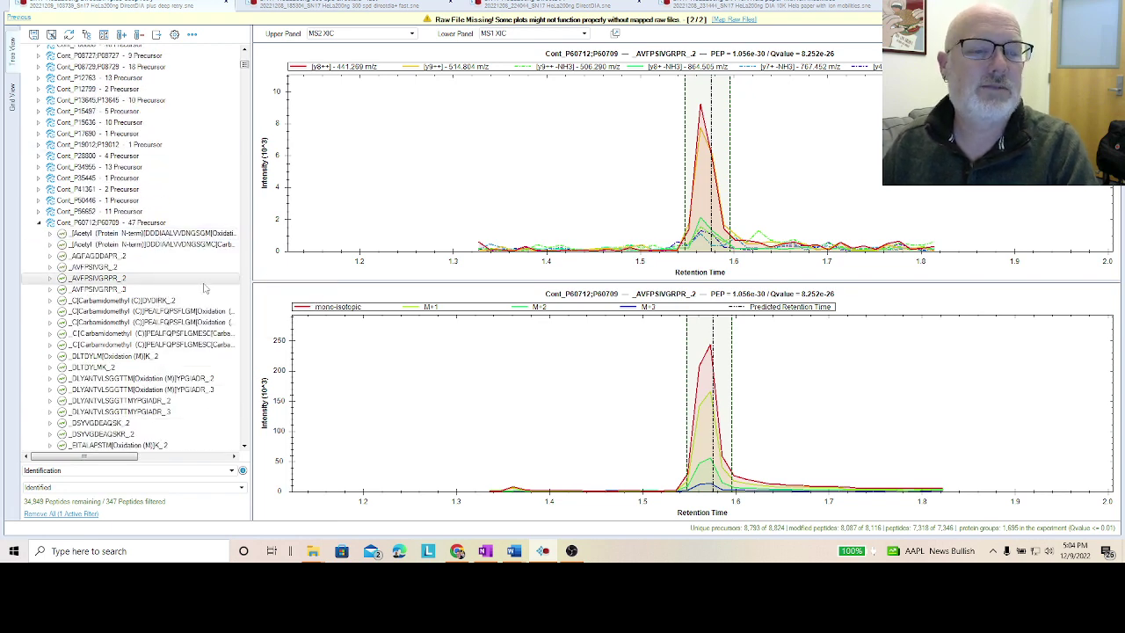
left_click(163, 336)
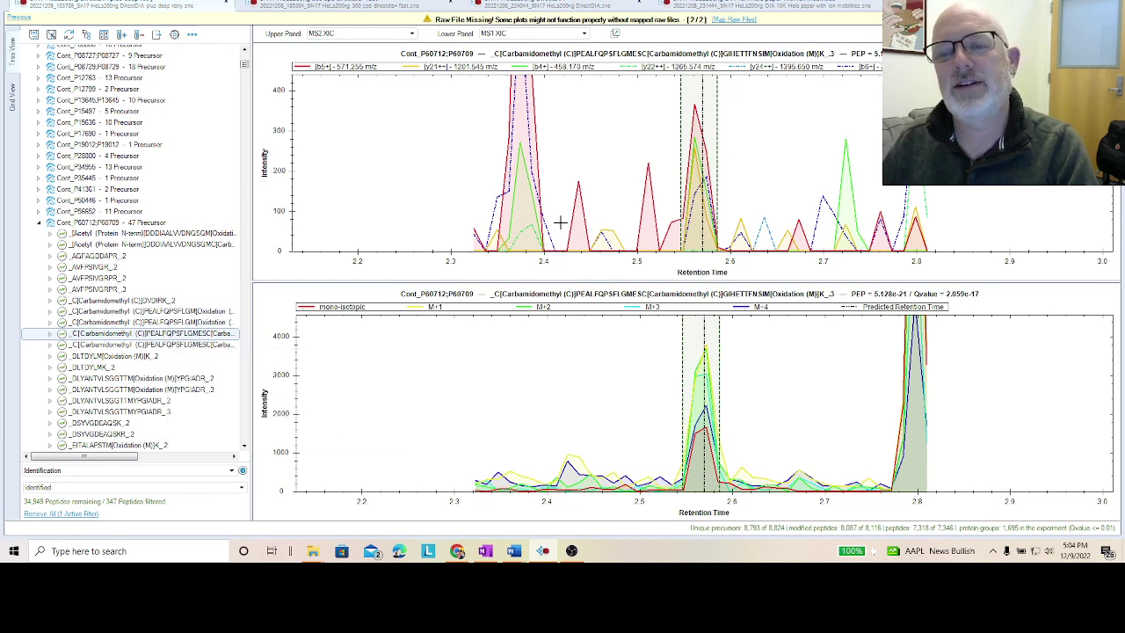
scroll(141, 376, "down", 1)
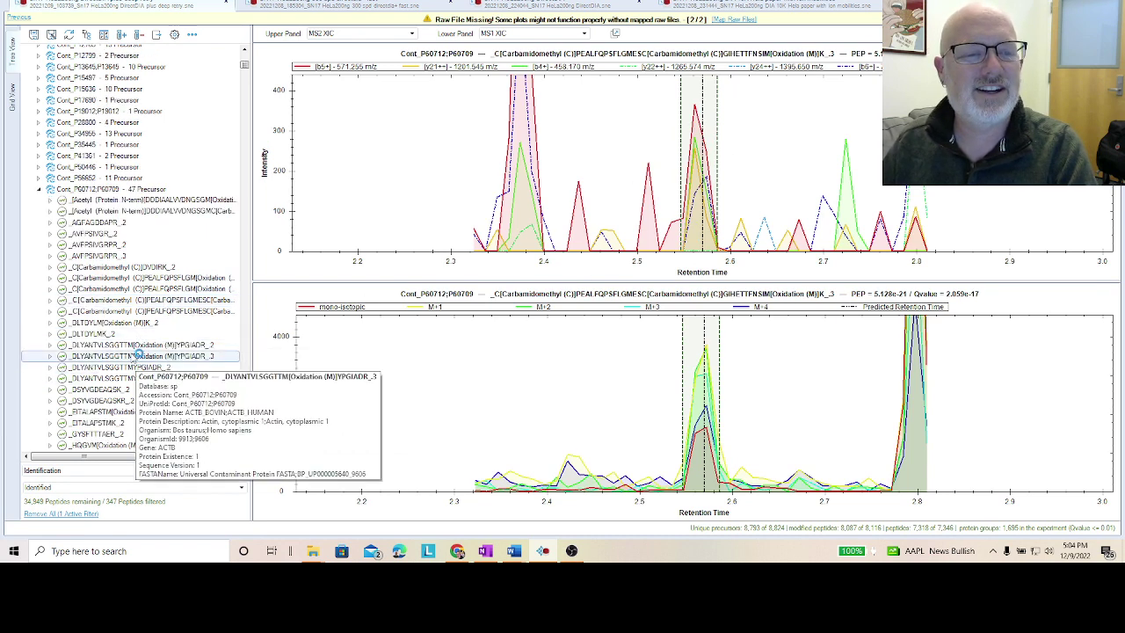
left_click(138, 355)
left_click(136, 367)
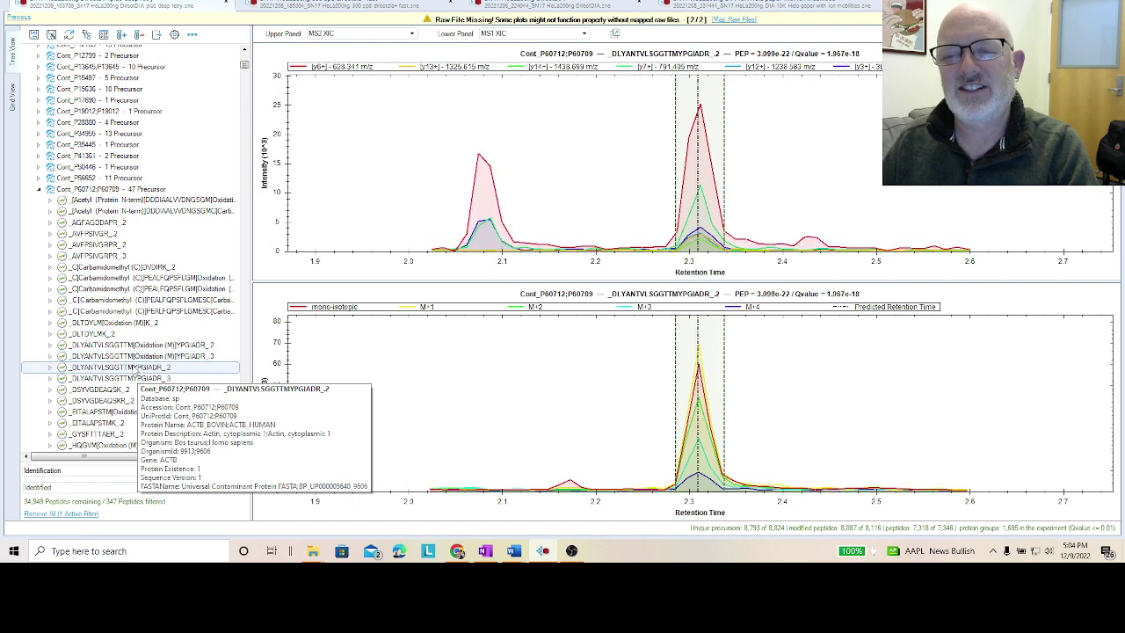
Inspect the XICs of the EITALAPSTMK_.2, IWHHTFYNELR_.2 and IWHHTFYNELR_.3 precursors, and return to the protein grid.
scroll(133, 373, "down", 1)
left_click(123, 391)
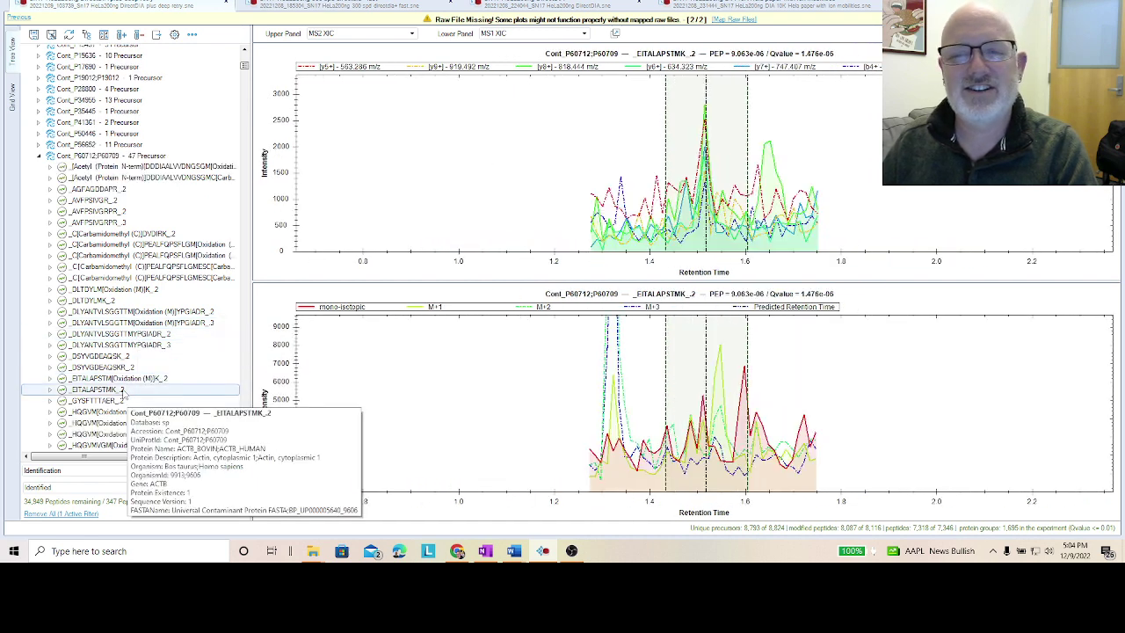
scroll(140, 393, "down", 2)
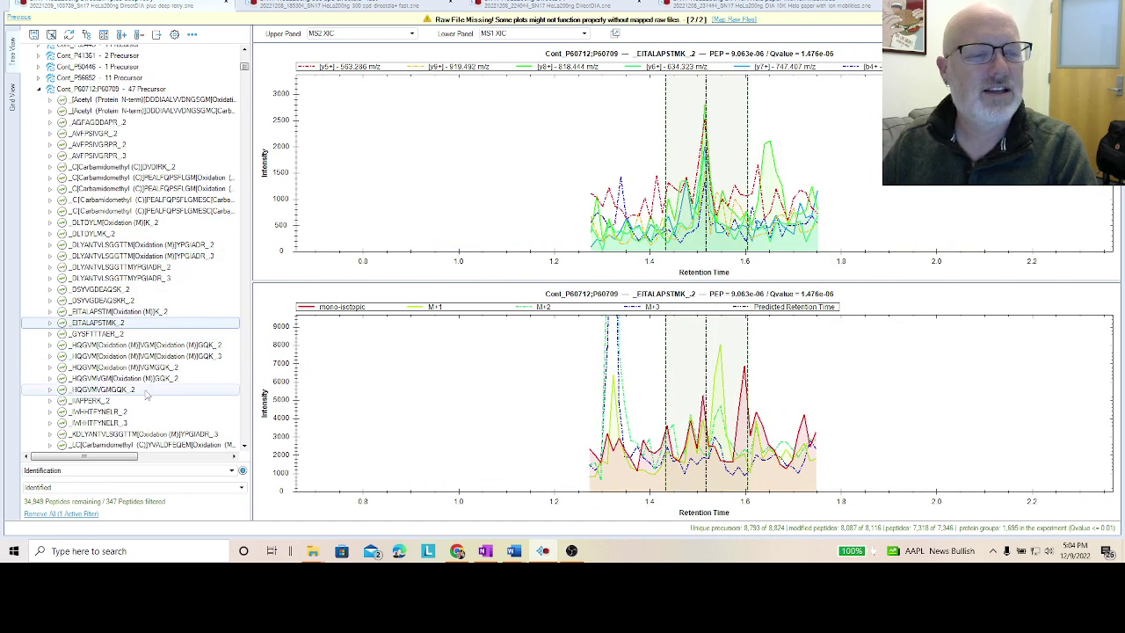
left_click(105, 411)
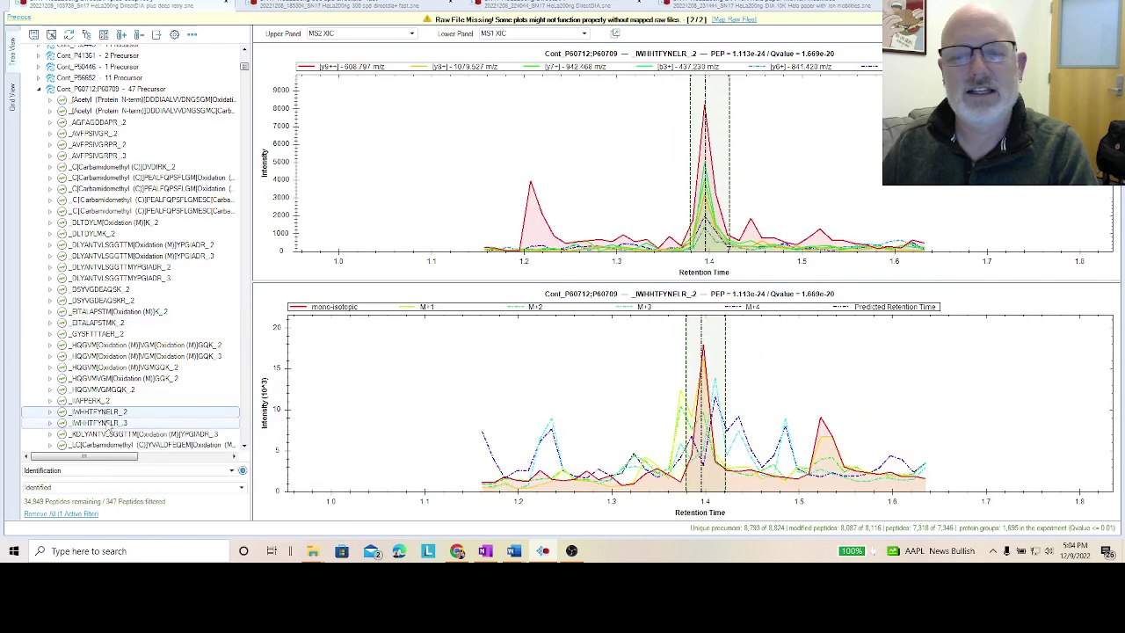
left_click(104, 423)
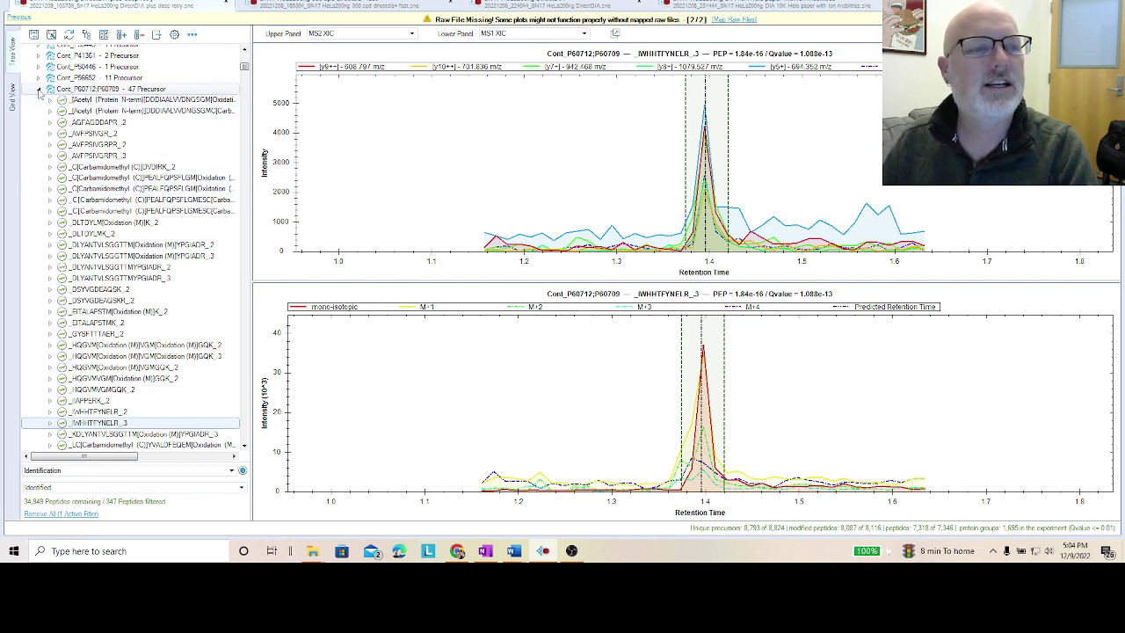
left_click(10, 99)
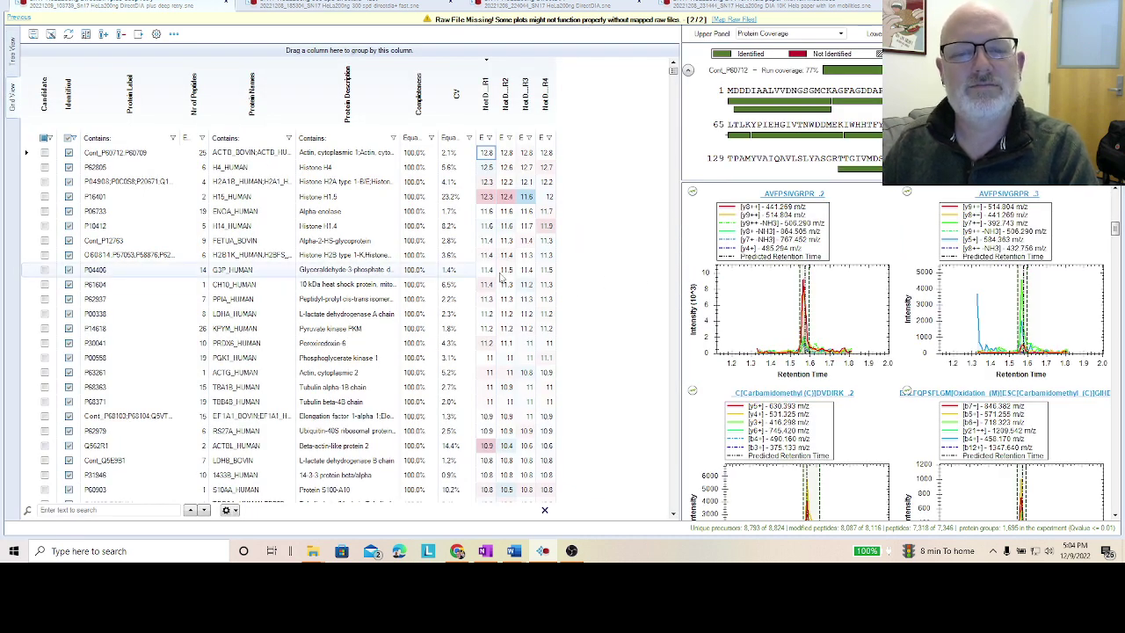
Find Profilin-1 in the protein grid, examine its R1 peptide chromatograms, and open the oxidized DSLLQDGEFSMDLR_.2 precursor in the tree.
scroll(424, 312, "down", 10)
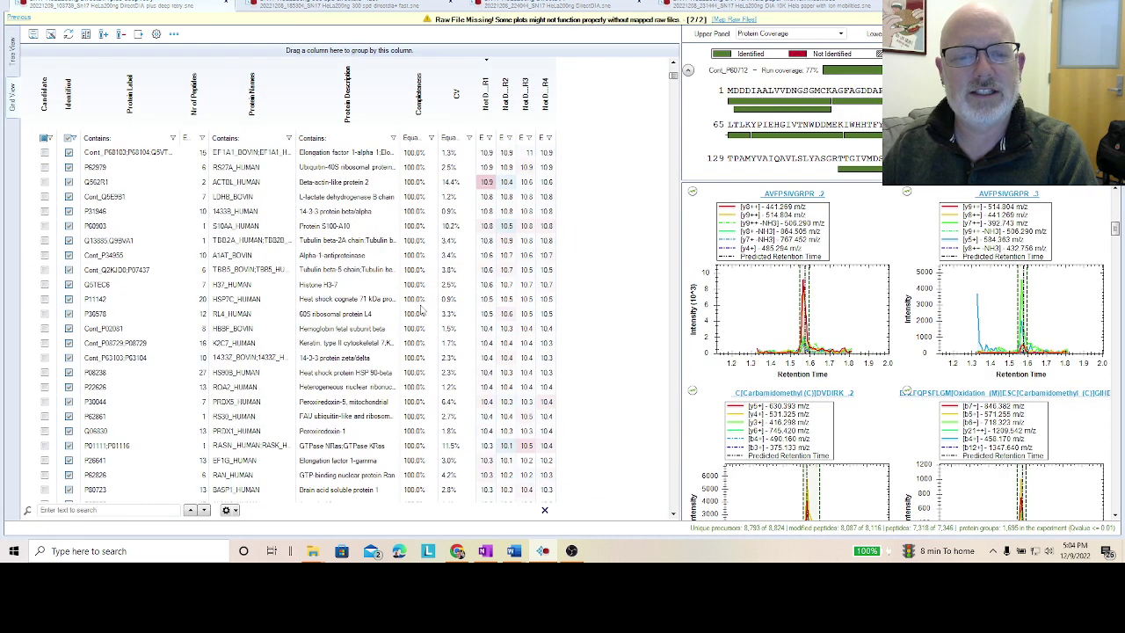
scroll(424, 312, "down", 5)
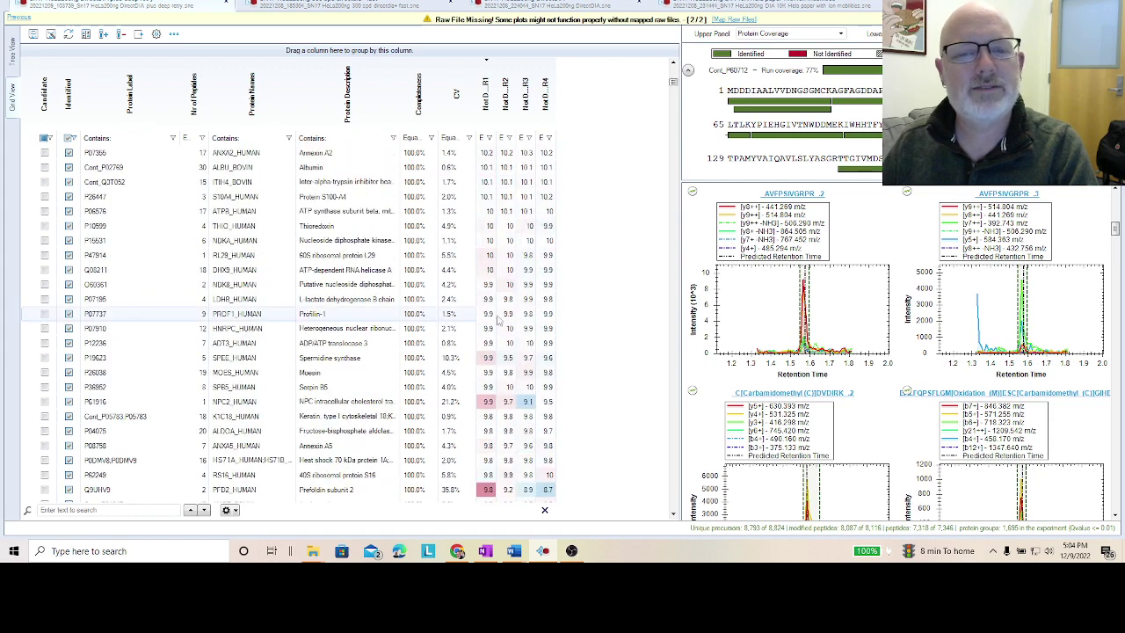
left_click(495, 313)
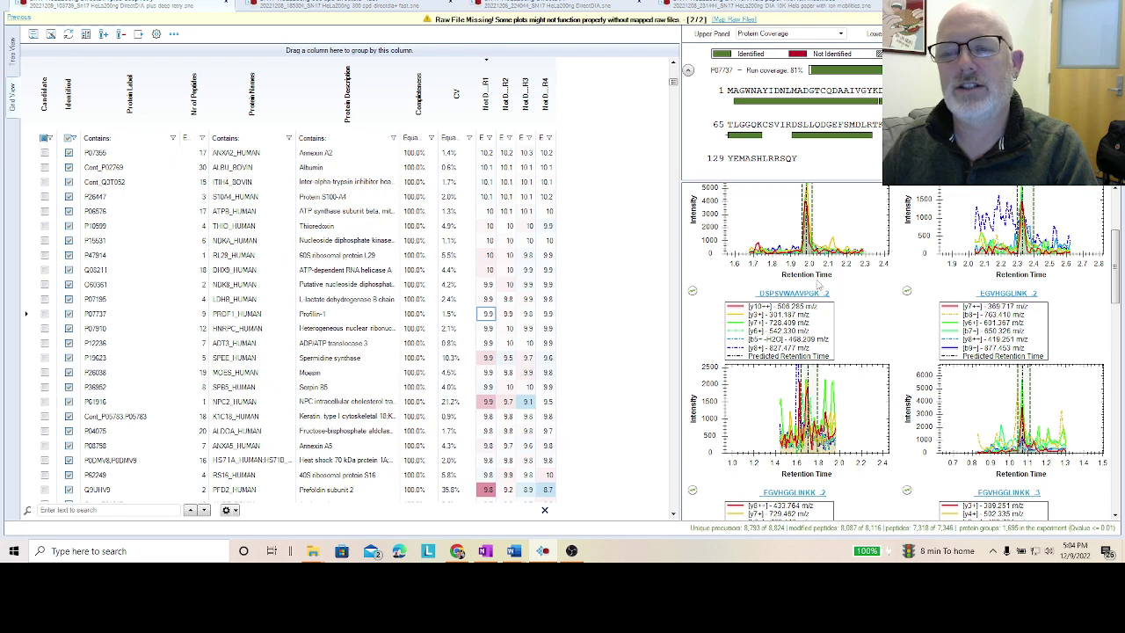
scroll(861, 343, "up", 2)
left_click(803, 293)
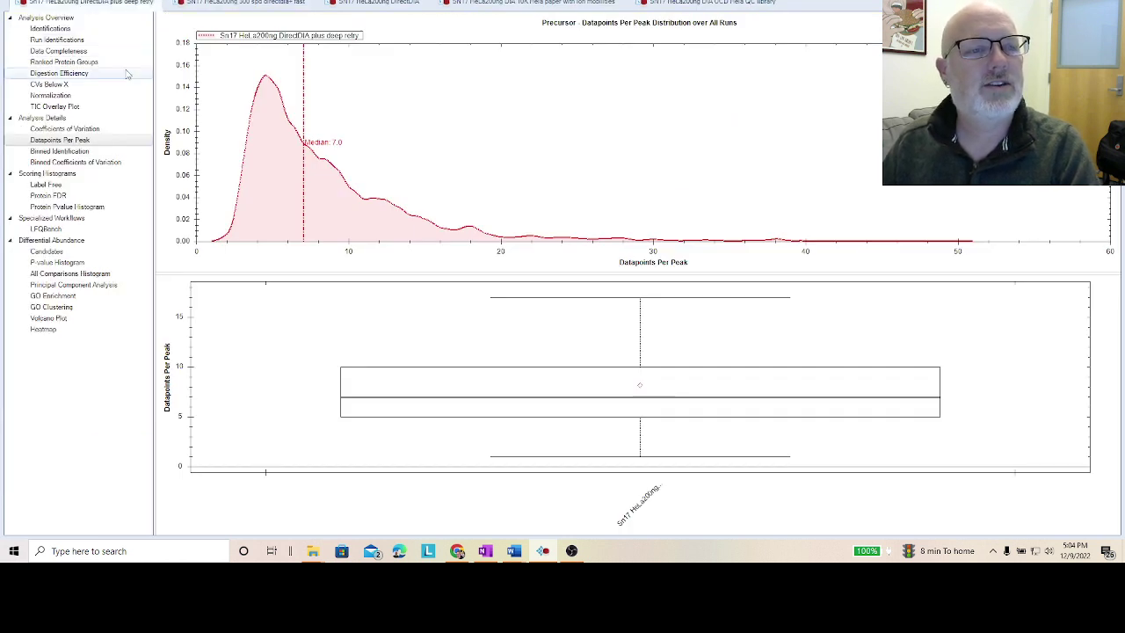
Review the Coefficients of Variation distribution and the Ranked Protein Groups plot for the DirectDIA plus deep retry analysis.
left_click(93, 130)
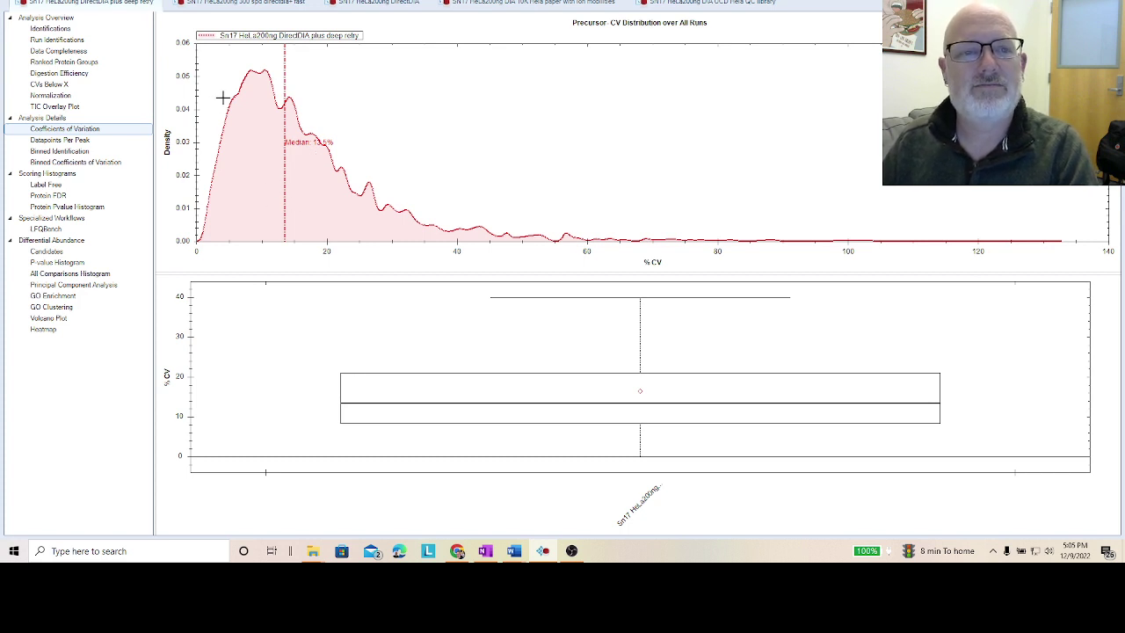
left_click(79, 63)
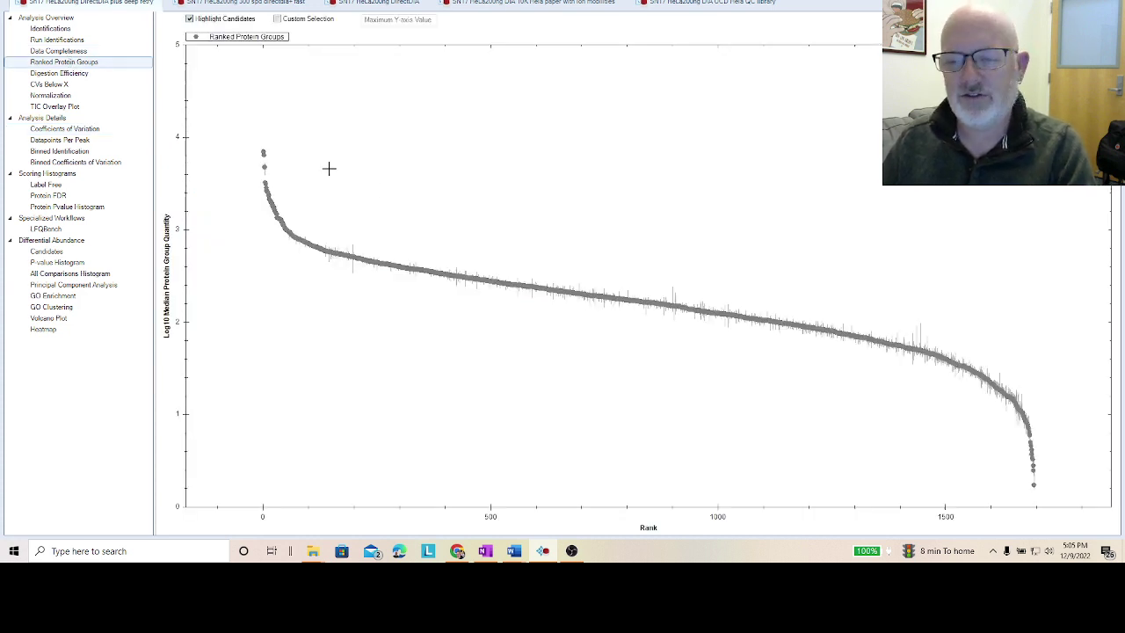
mouse_move(263, 149)
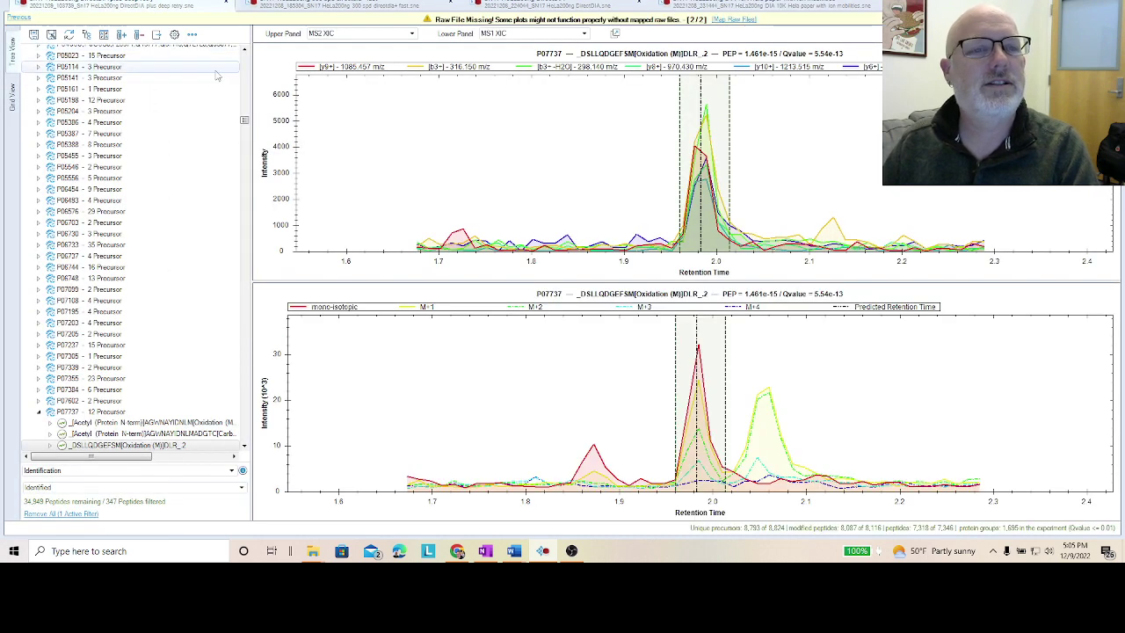
Select the first run in the deep retry experiment and read the identification figures in its Analysis Summary.
left_click_drag(245, 120, 246, 58)
left_click(126, 49)
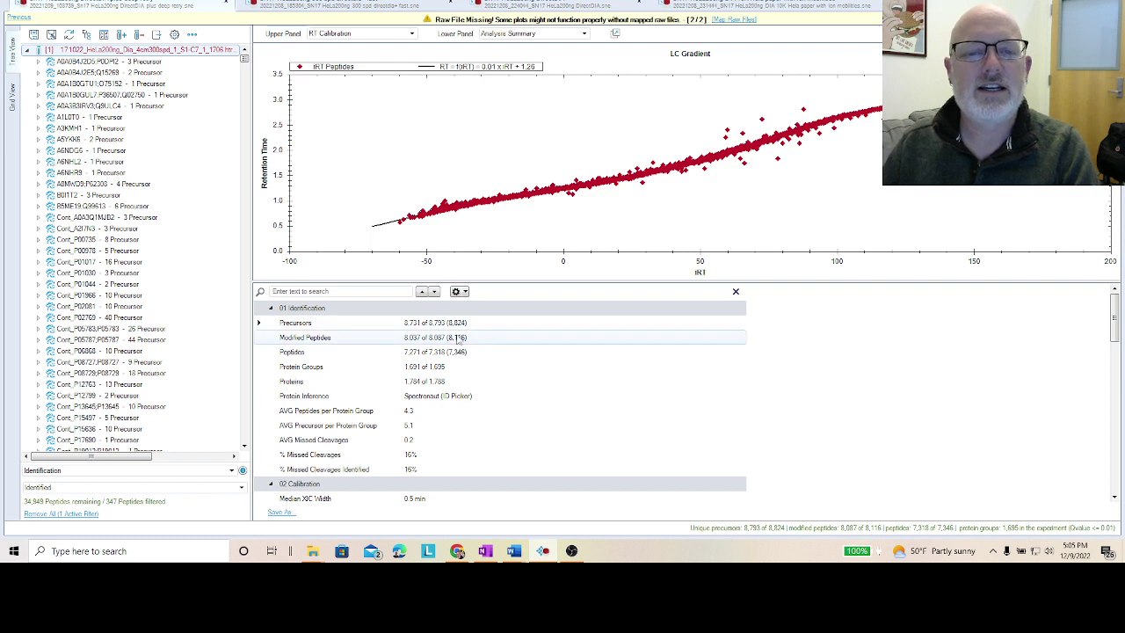
mouse_move(457, 349)
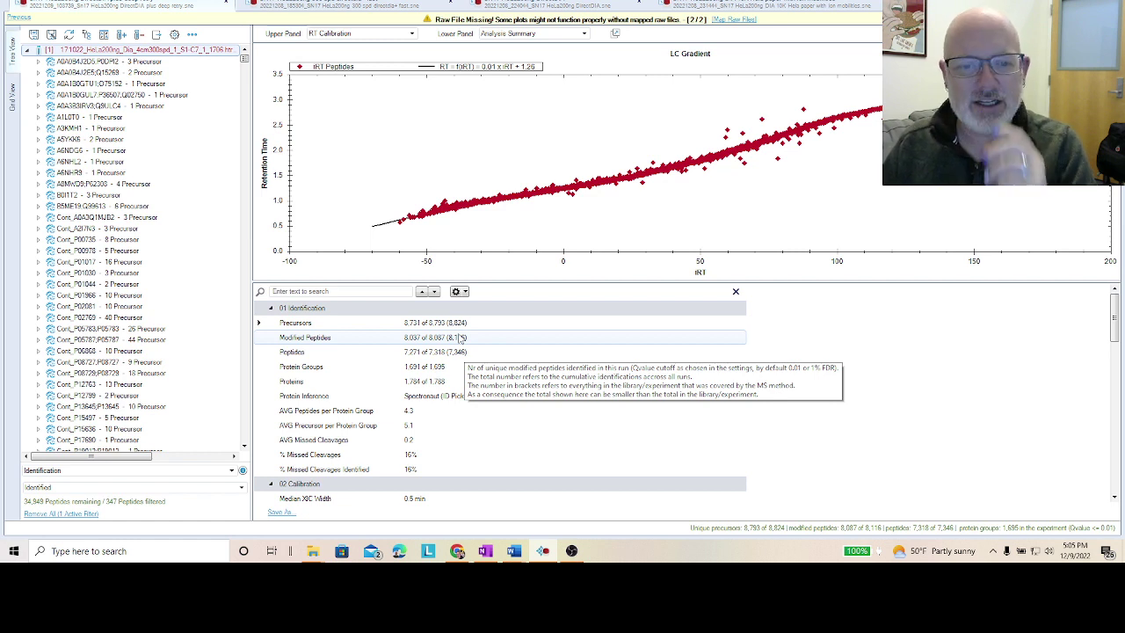
mouse_move(457, 370)
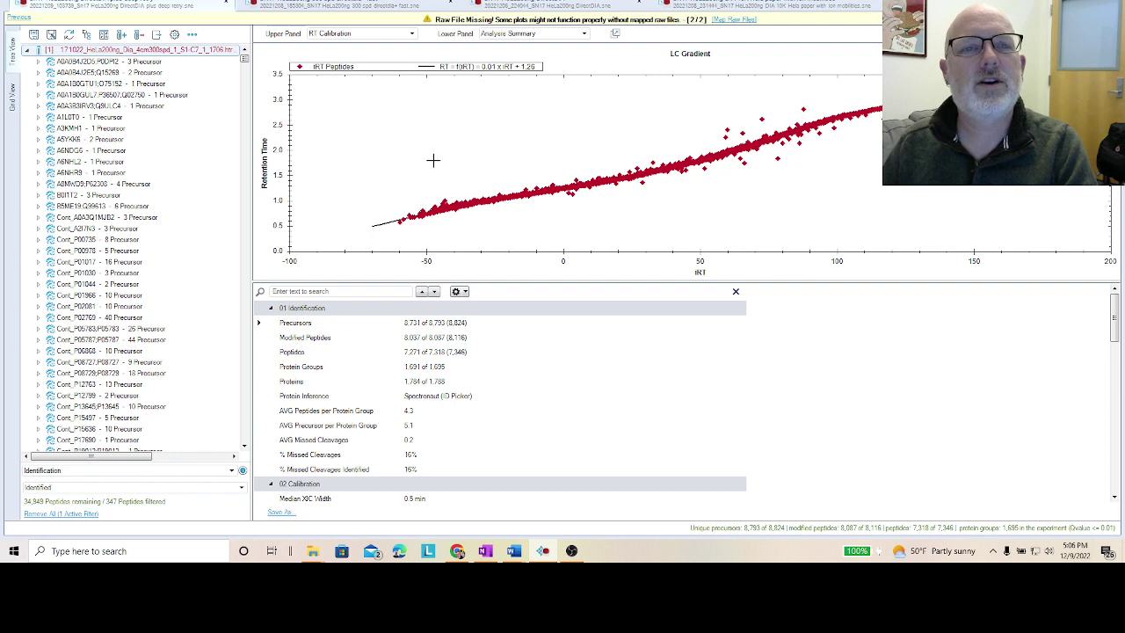
Compare the first run's identification summary between the DirectDIA plus deep retry and 300 spd directdia+ fast experiments.
left_click(371, 7)
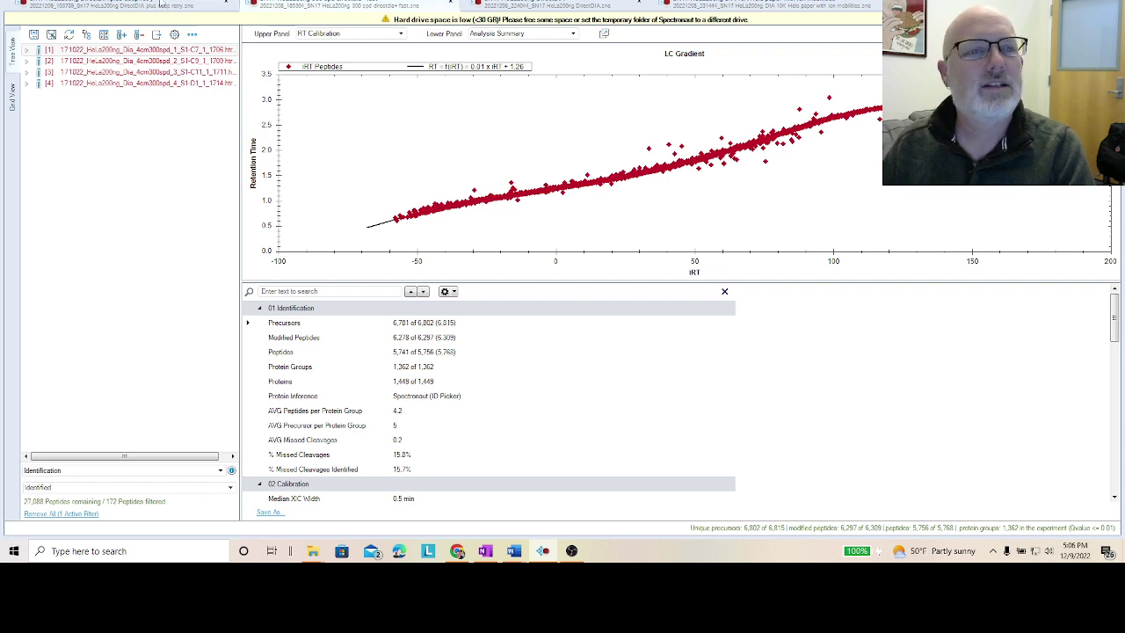
left_click(164, 7)
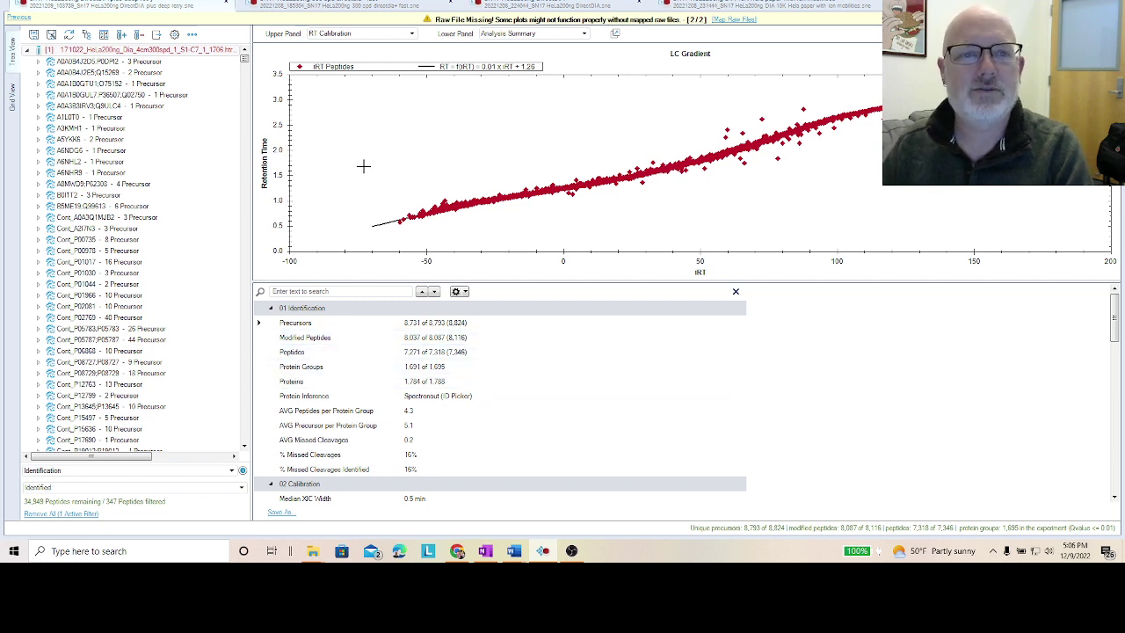
left_click(362, 7)
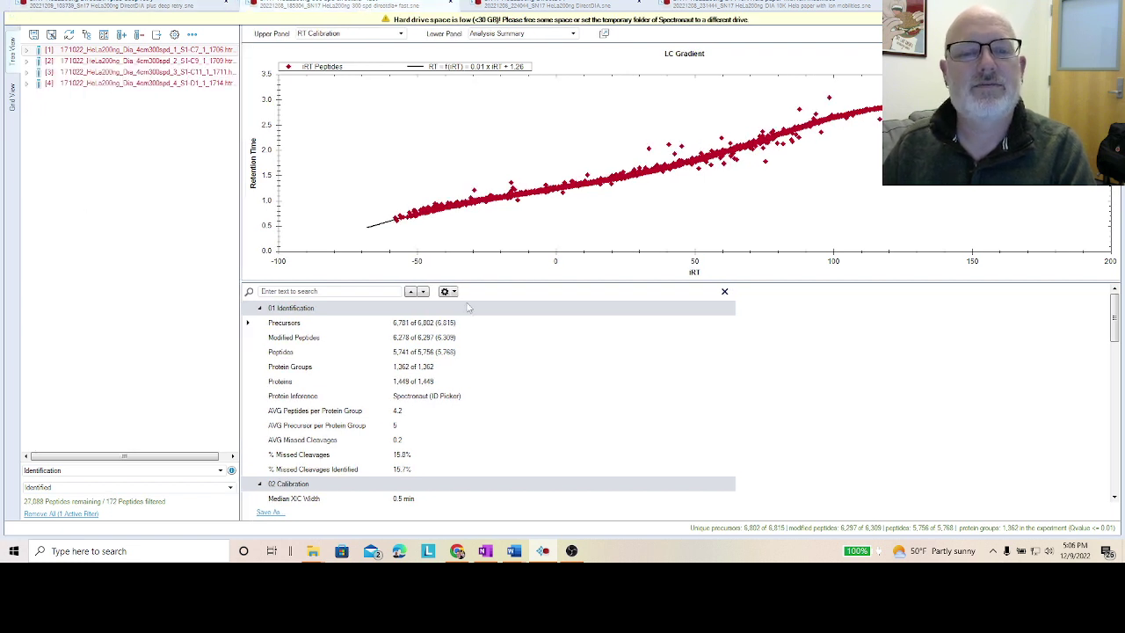
mouse_move(467, 342)
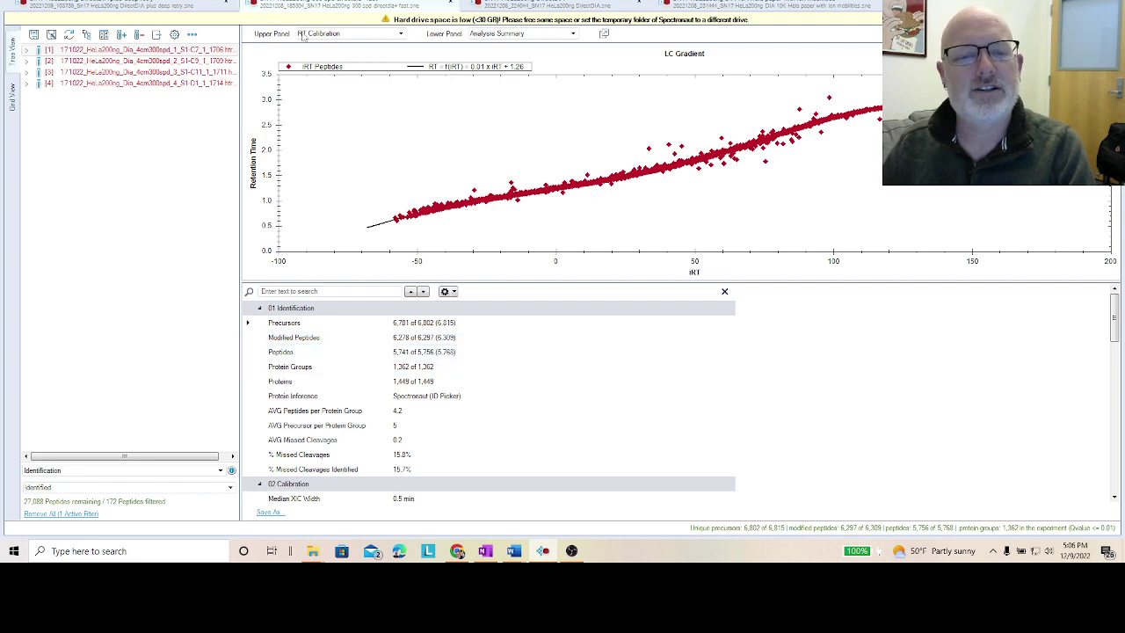
left_click(150, 6)
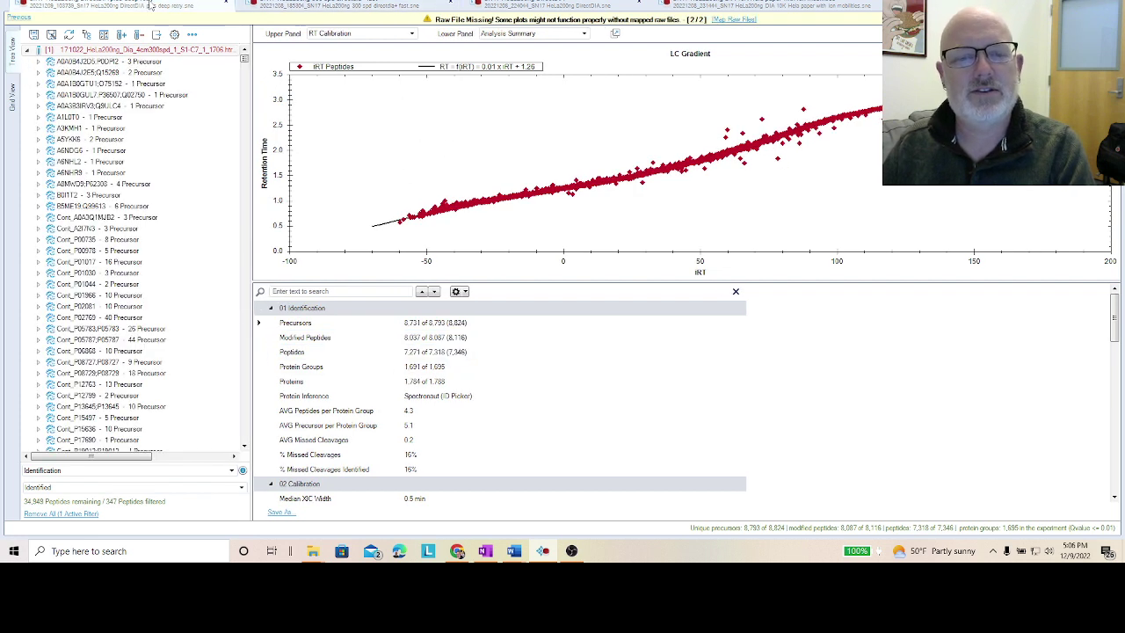
left_click(329, 6)
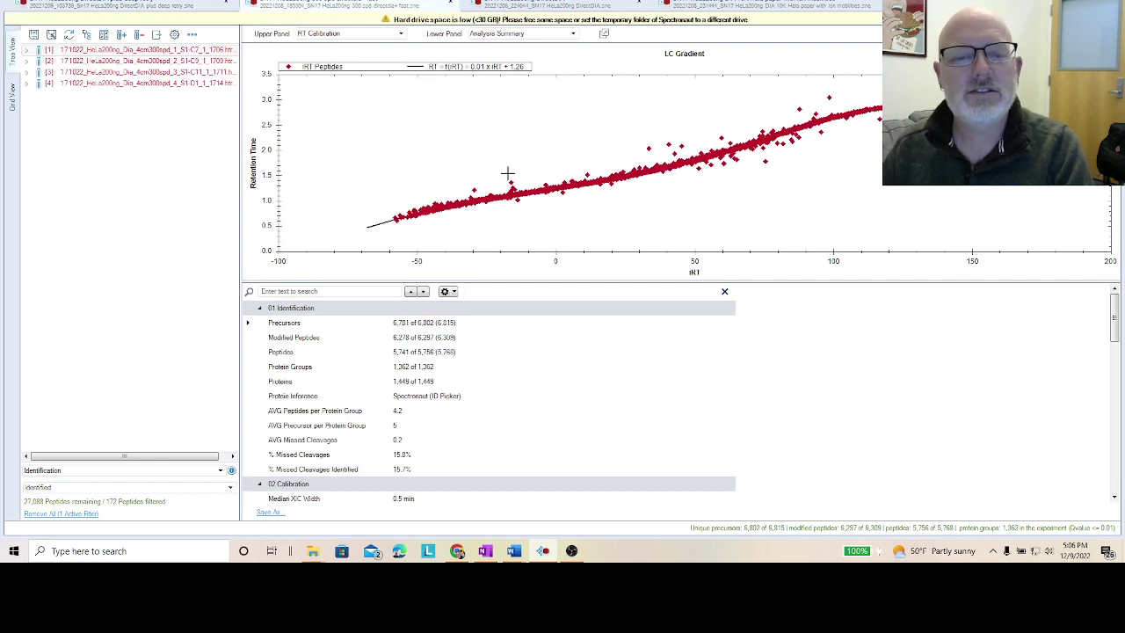
mouse_move(470, 358)
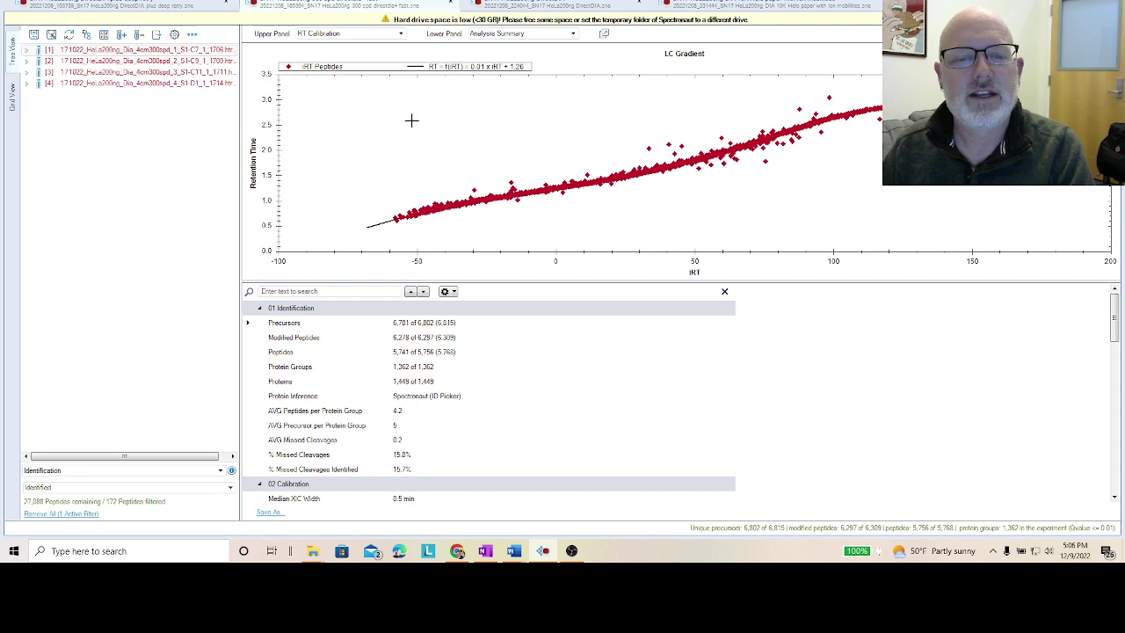
left_click(201, 7)
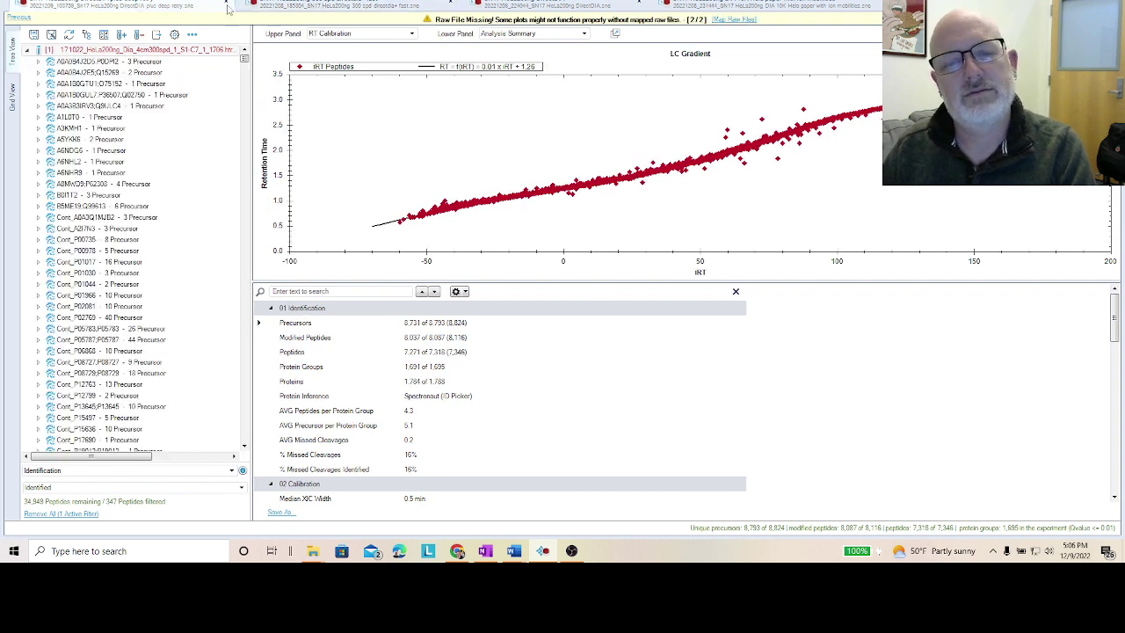
left_click(321, 8)
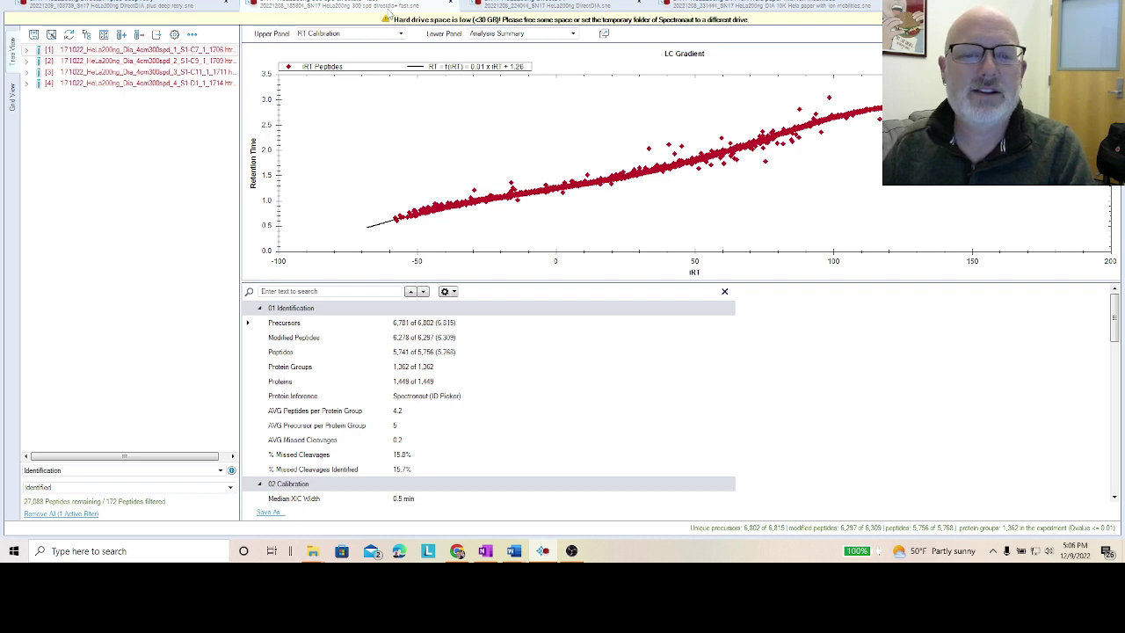
left_click(179, 5)
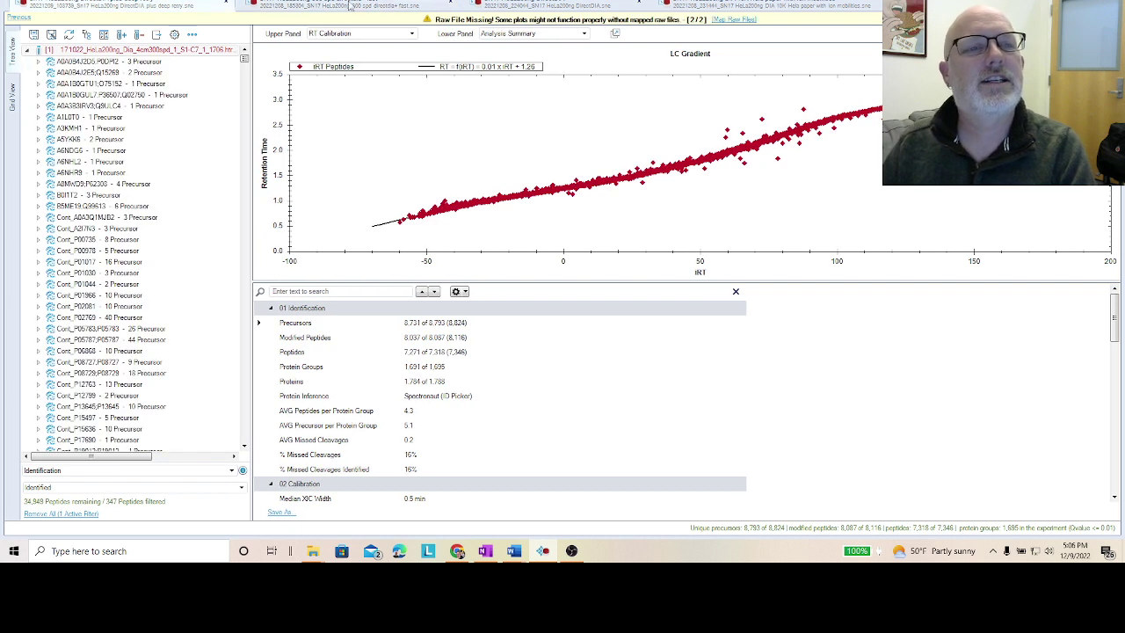
left_click(345, 5)
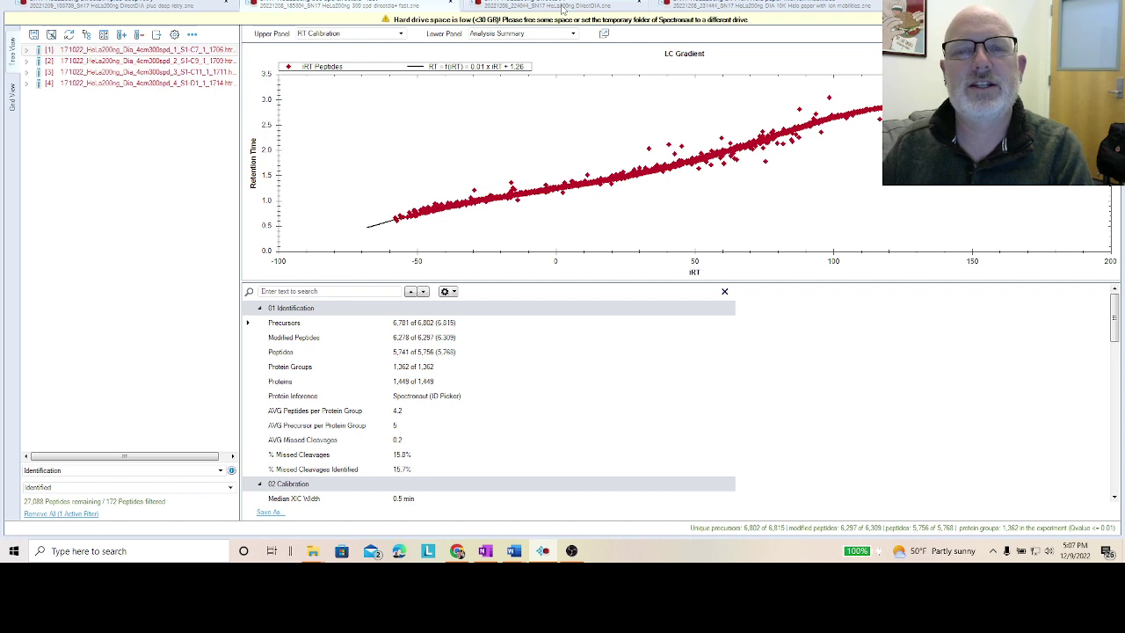
Examine the plain DirectDIA experiment's modified peptides and protein groups, and compare its summary with the fast and deep retry experiments.
left_click(562, 8)
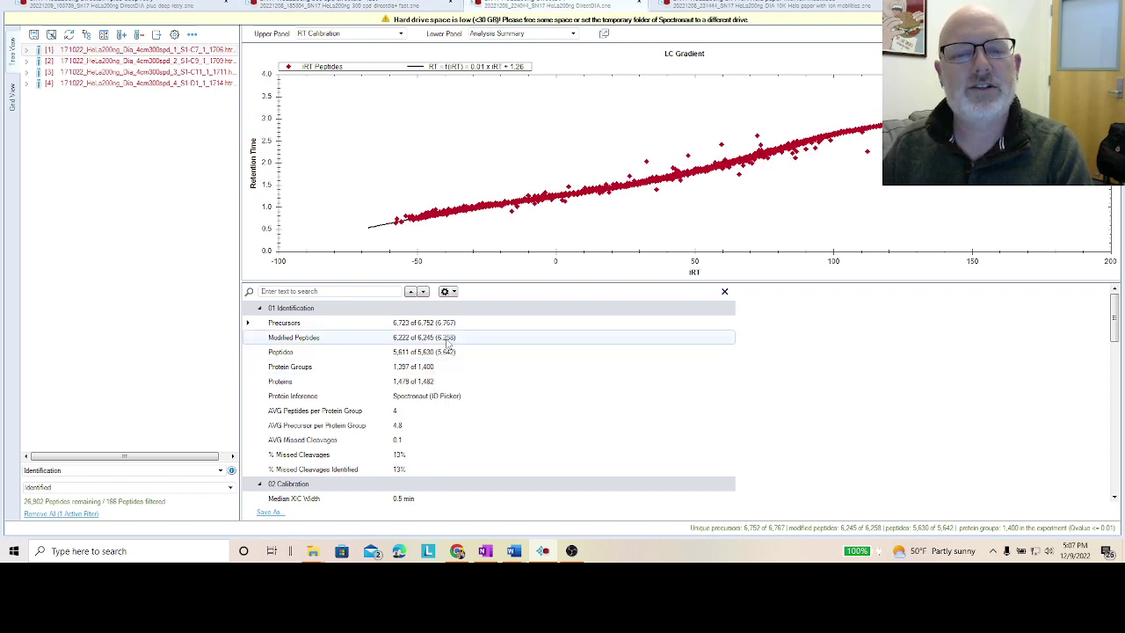
mouse_move(448, 341)
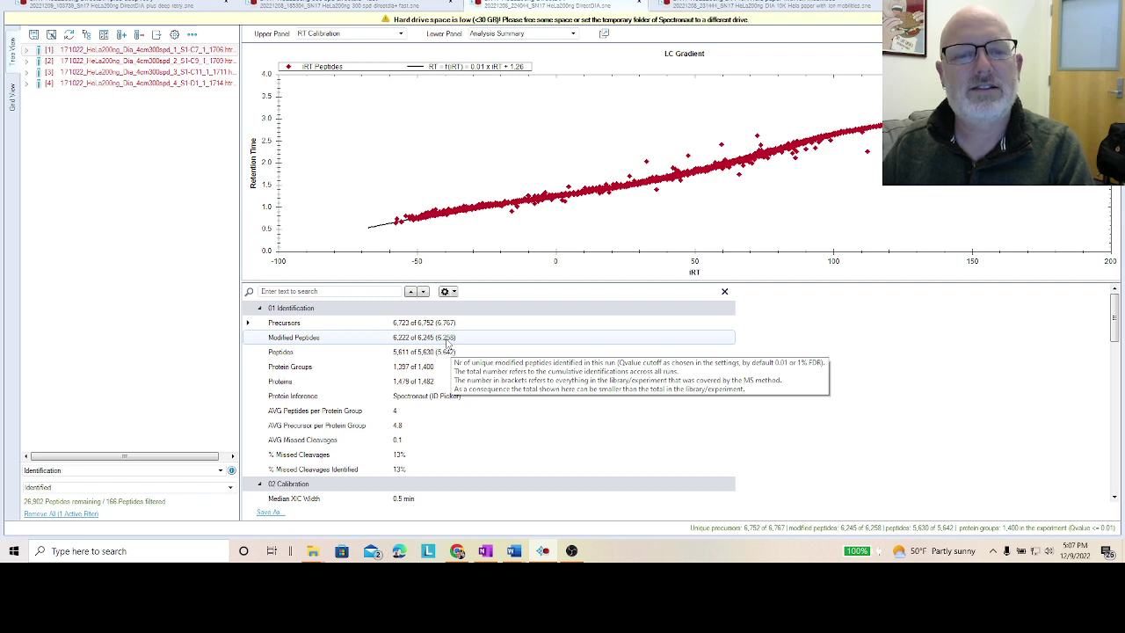
left_click(367, 6)
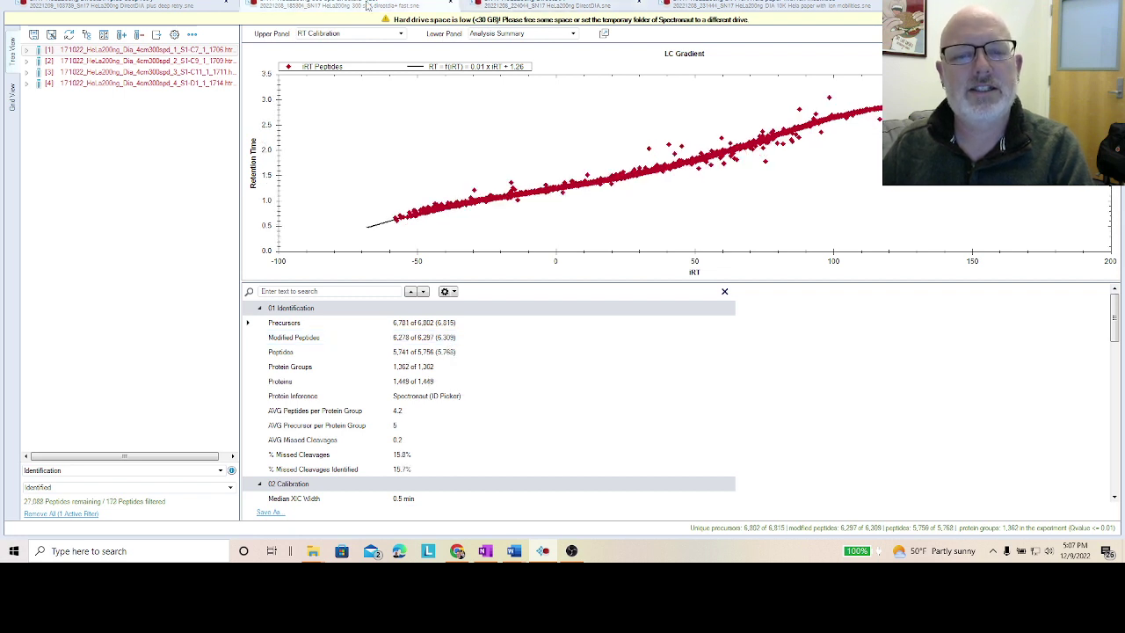
left_click(542, 7)
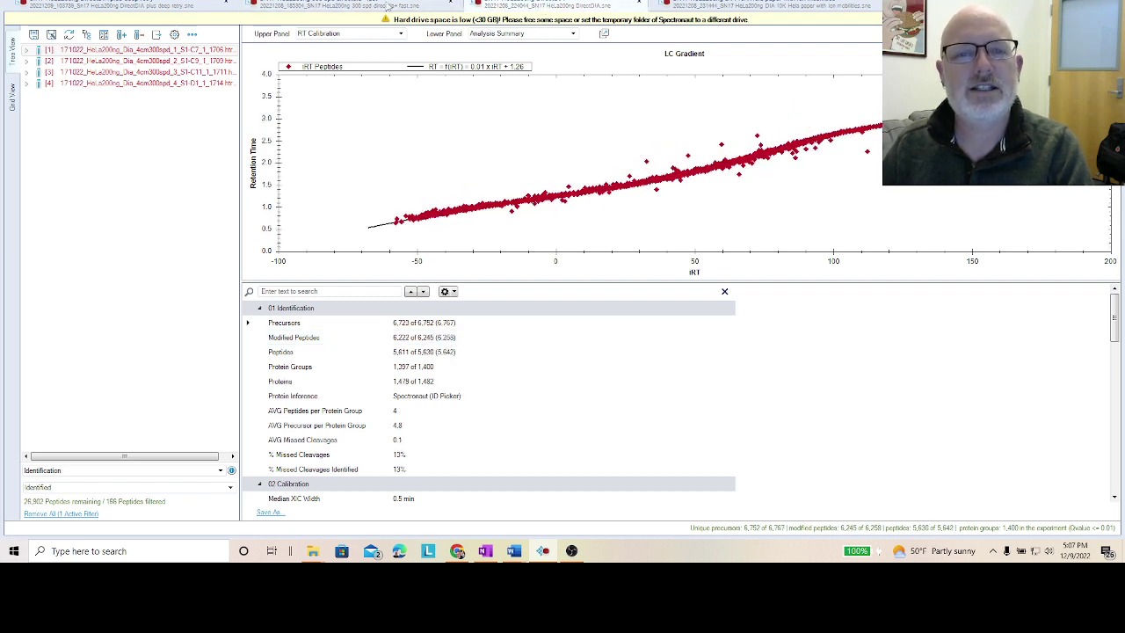
left_click(176, 6)
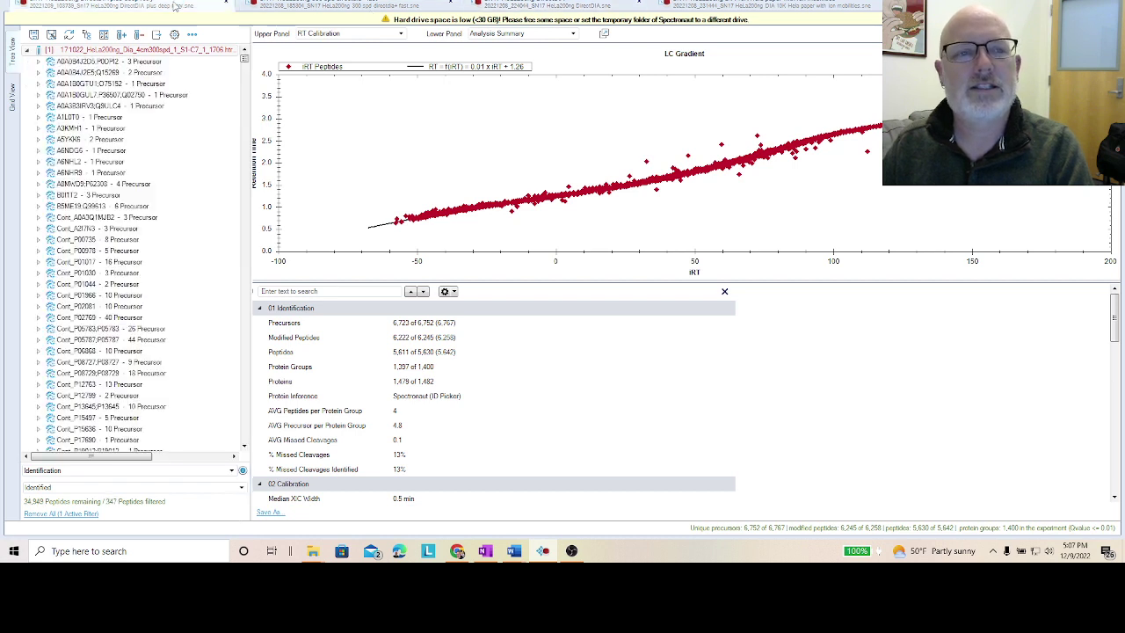
left_click(540, 9)
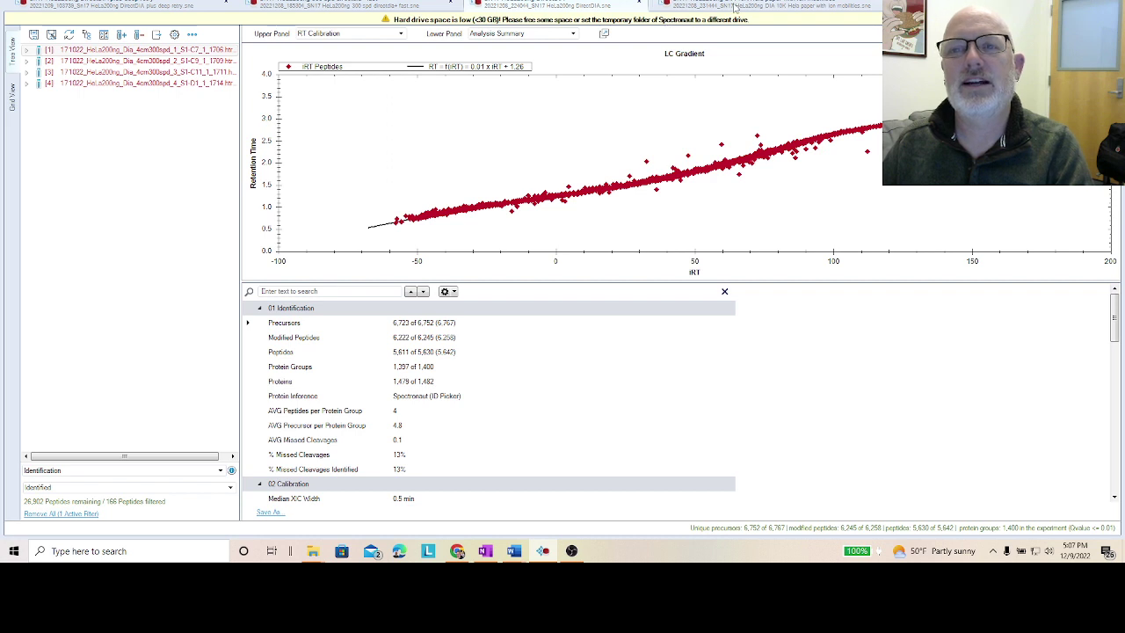
Read the Analysis Summary of the DIA 10K Hela paper with ion mobilities experiment and compare its identifications with the directDIA experiments.
left_click(736, 6)
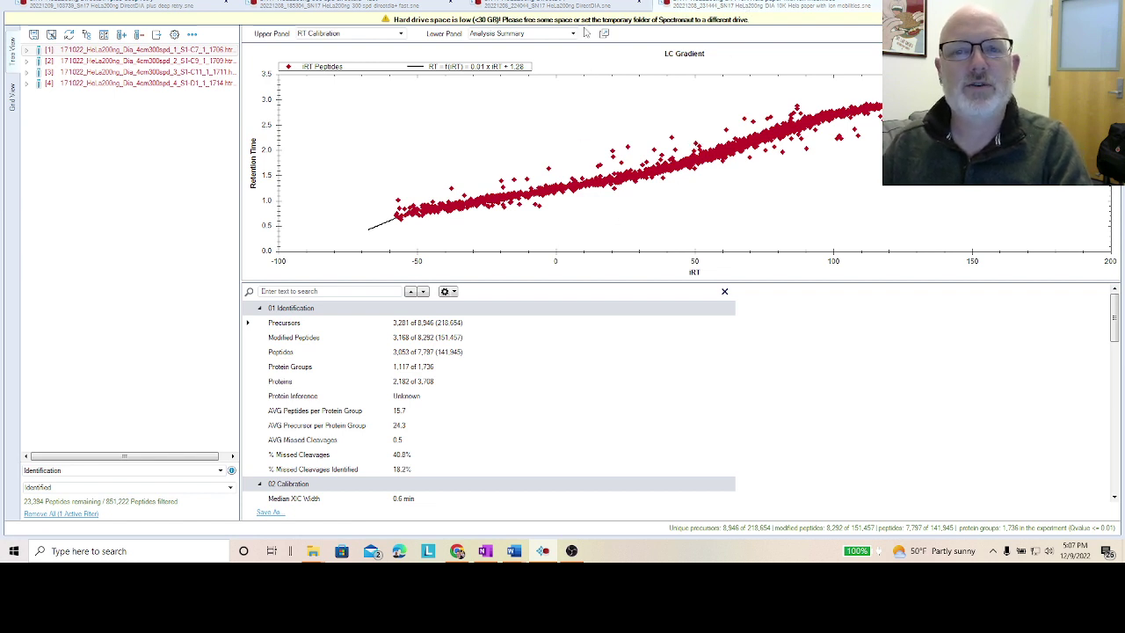
left_click(573, 34)
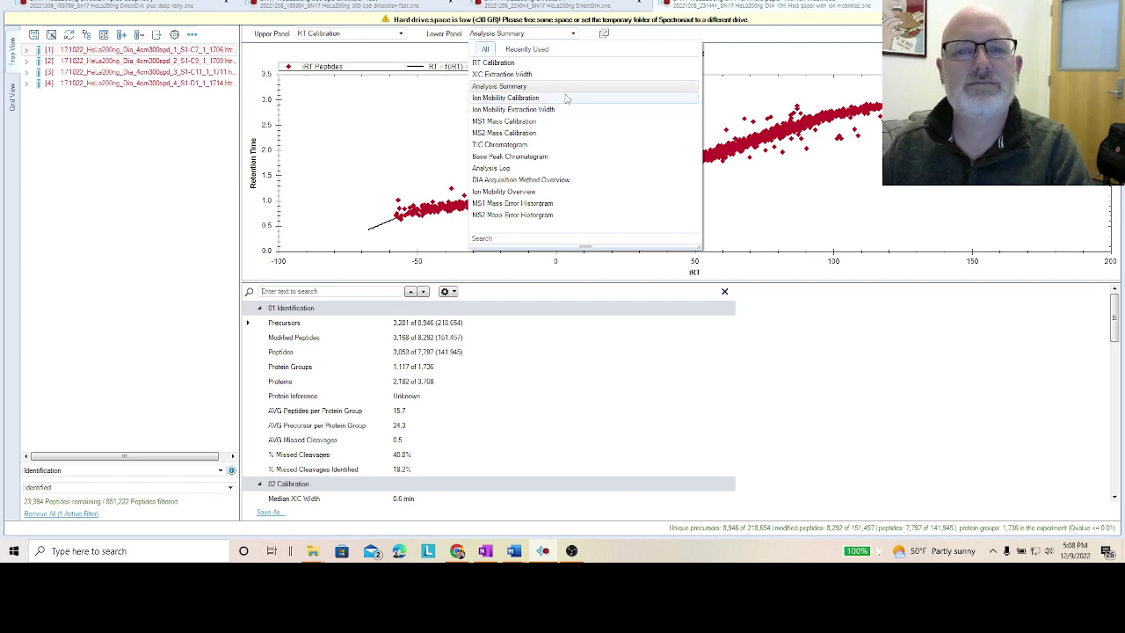
left_click(776, 6)
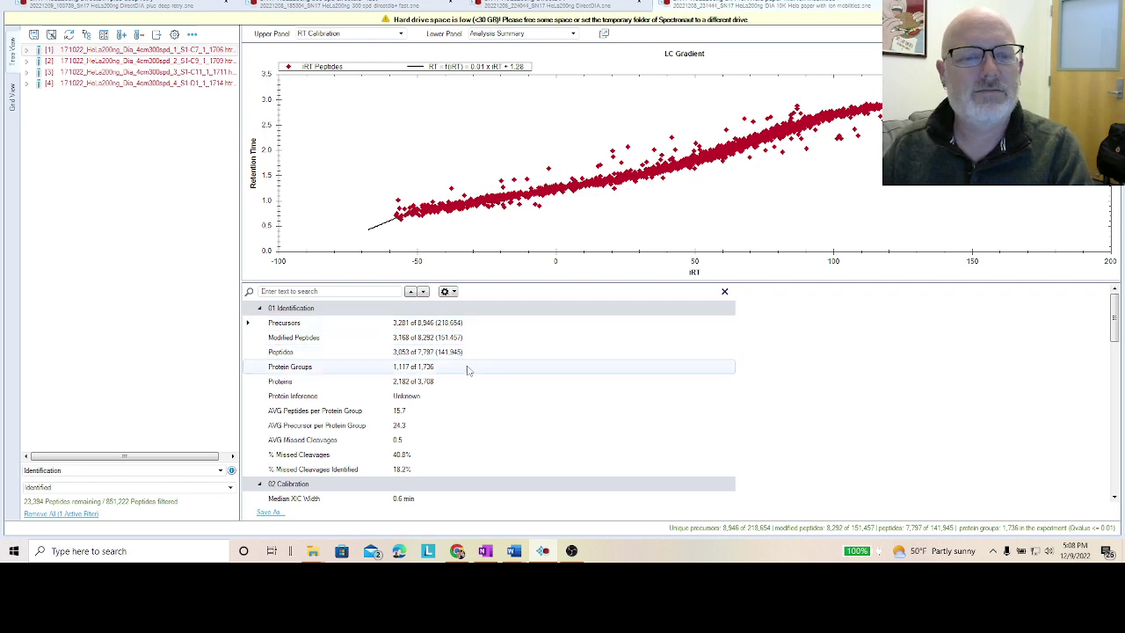
mouse_move(459, 338)
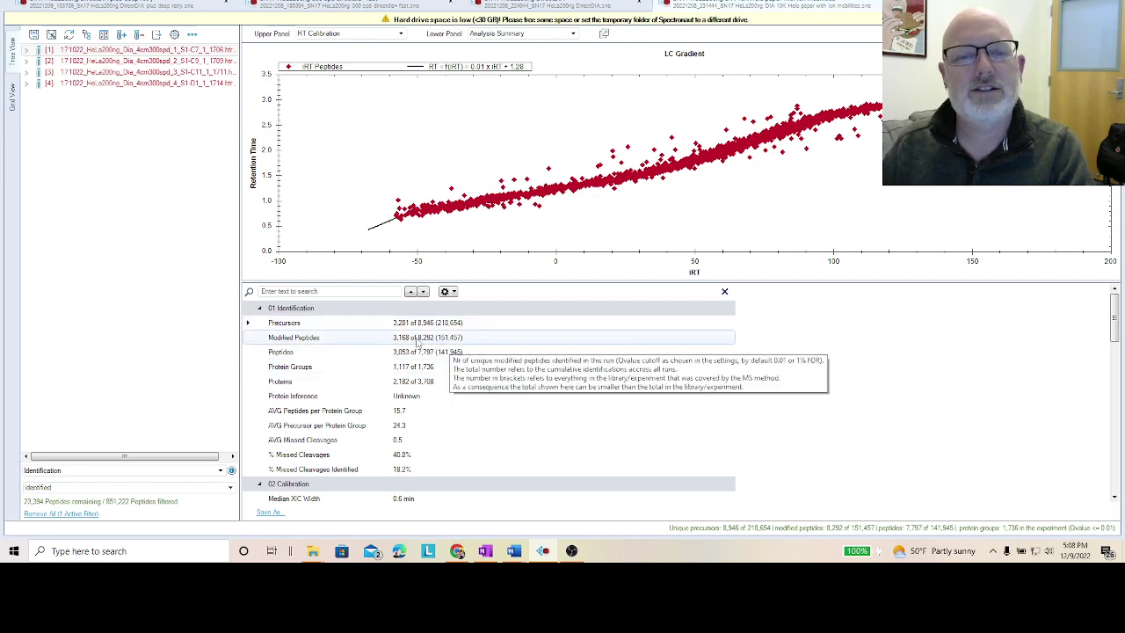
left_click(544, 7)
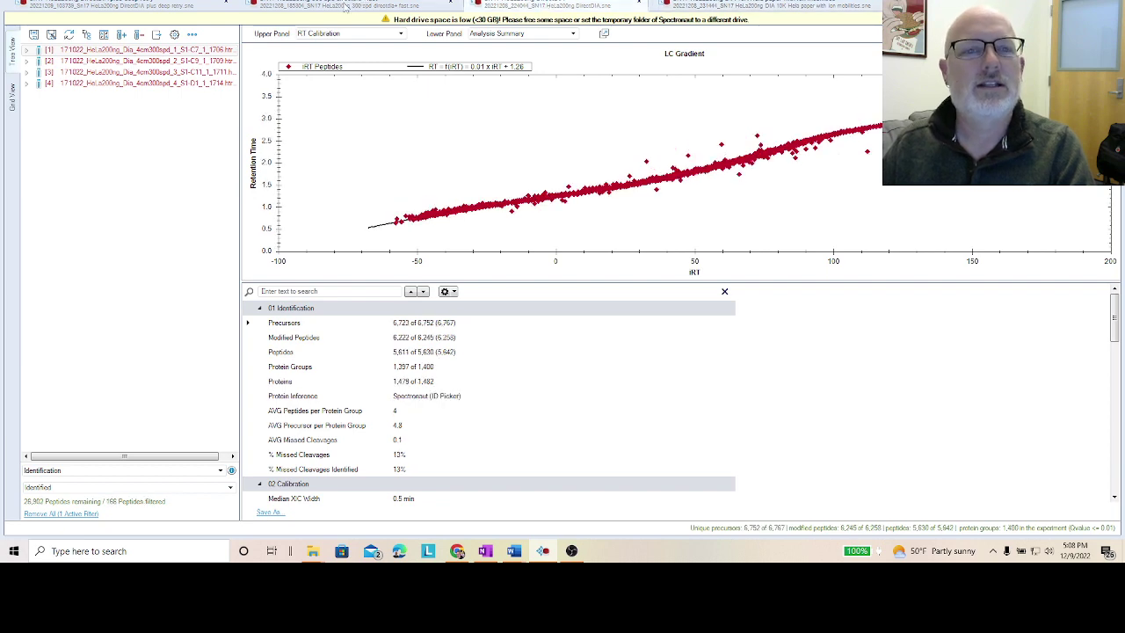
left_click(347, 6)
mouse_move(454, 338)
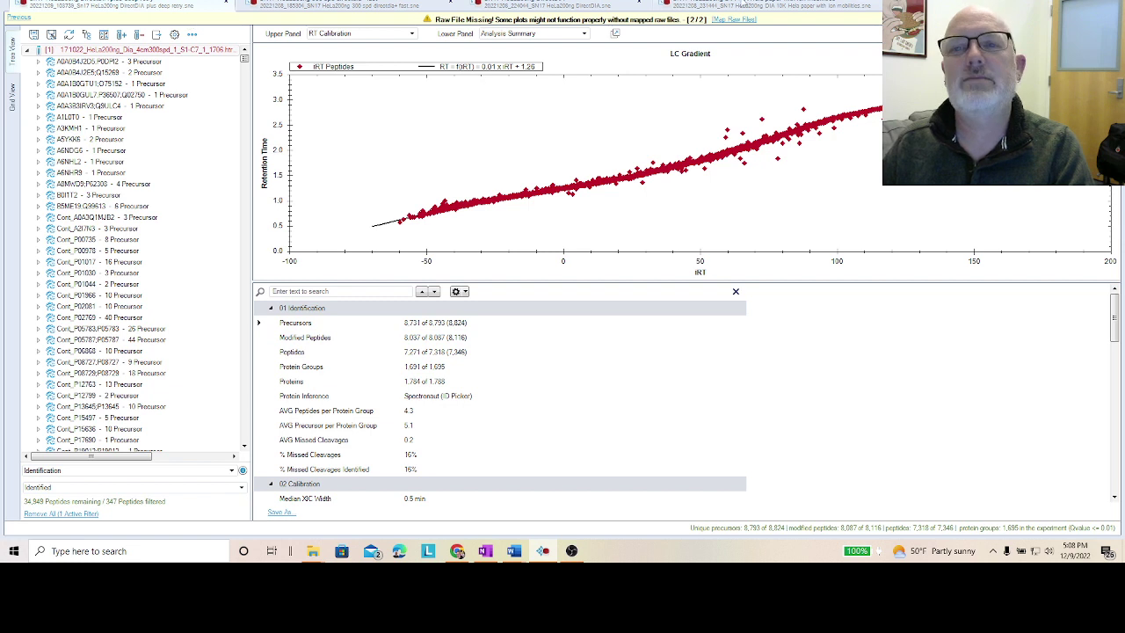
Return to the DIA 10K Hela paper experiment and show its first run's RT Calibration plot.
left_click(743, 7)
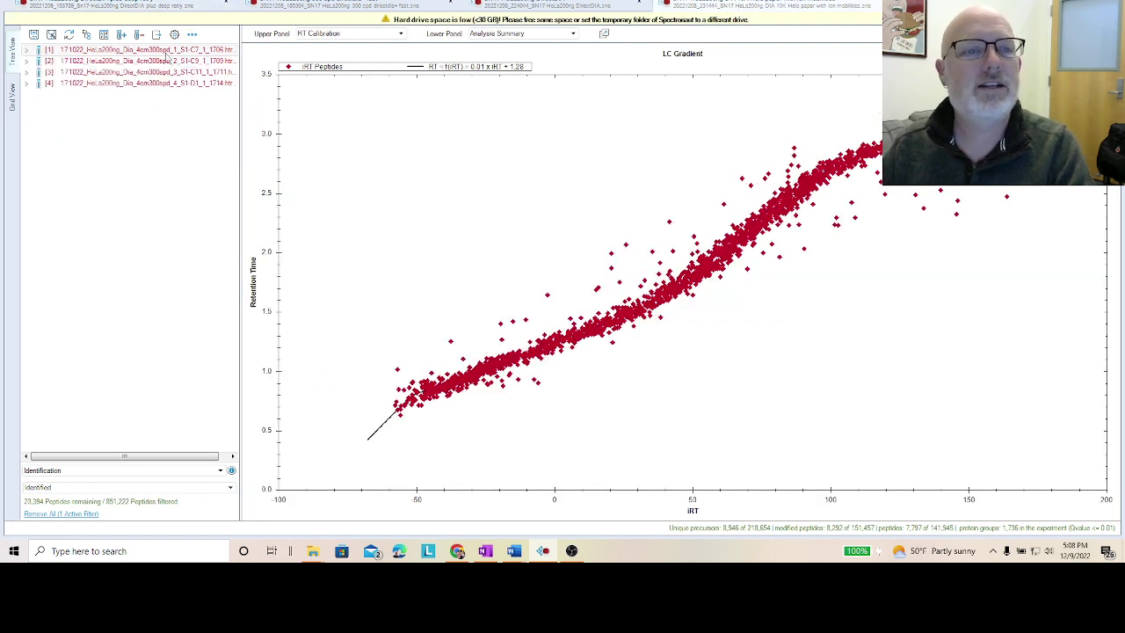
left_click(171, 53)
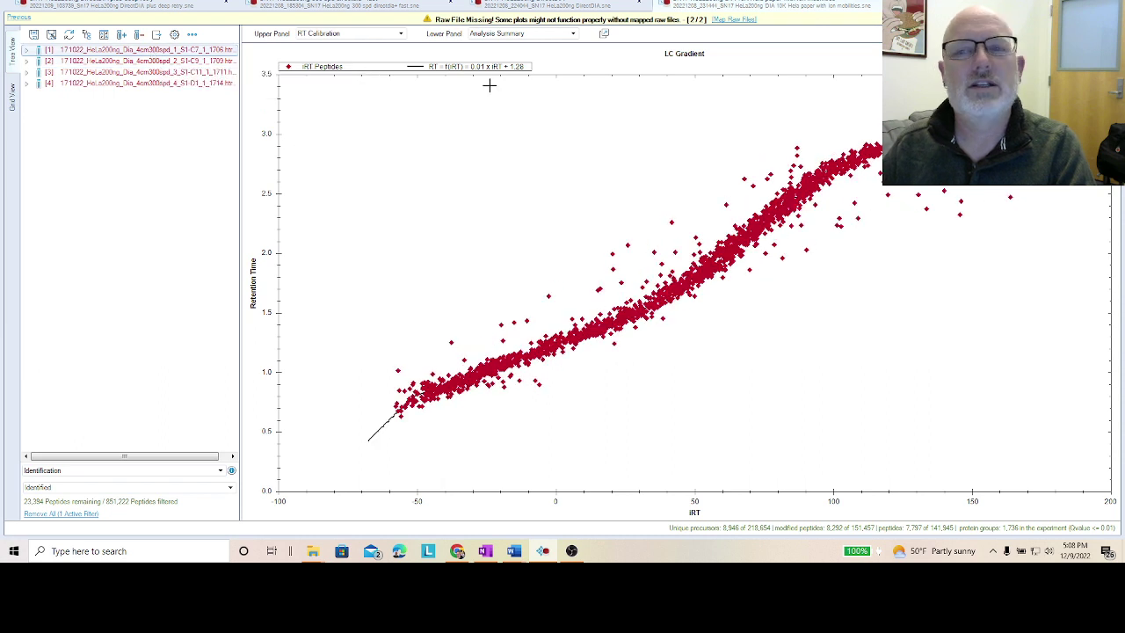
Show the Analysis Summary below the RT Calibration plot of the DIA 10K Hela paper experiment and read its protein group identifications.
left_click(556, 35)
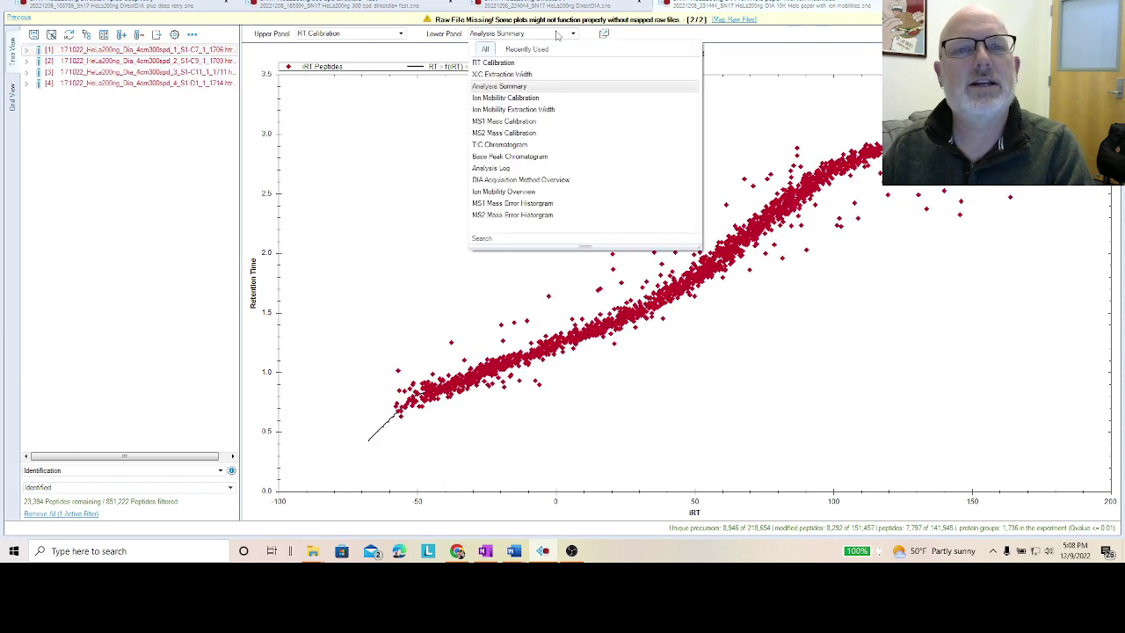
left_click(811, 129)
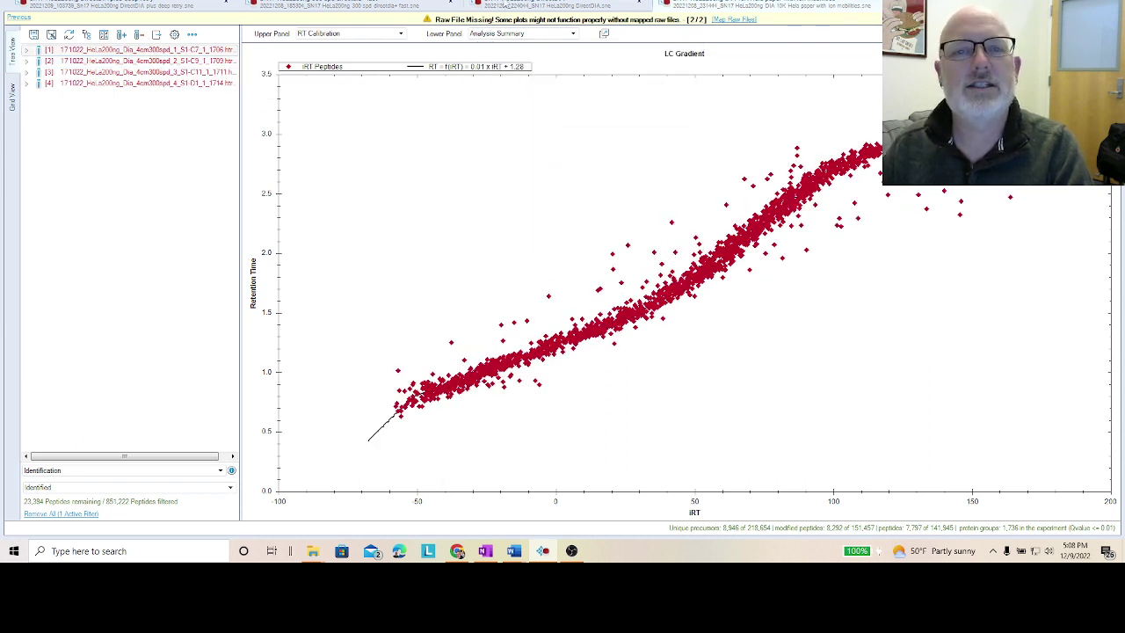
left_click(566, 39)
left_click(525, 78)
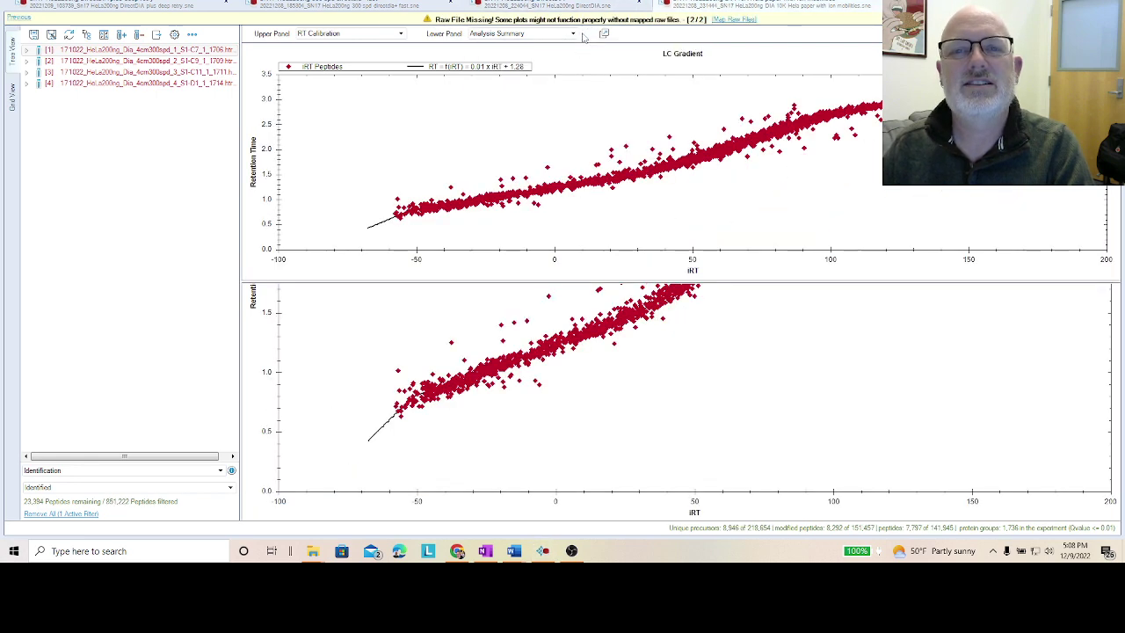
left_click(580, 36)
left_click(549, 104)
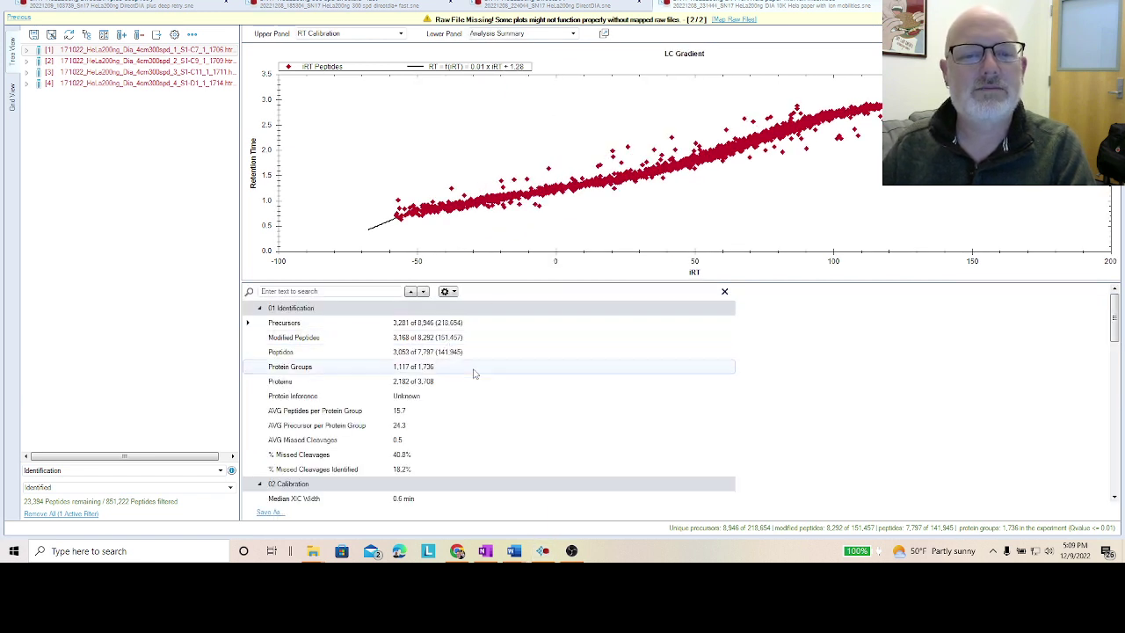
mouse_move(448, 376)
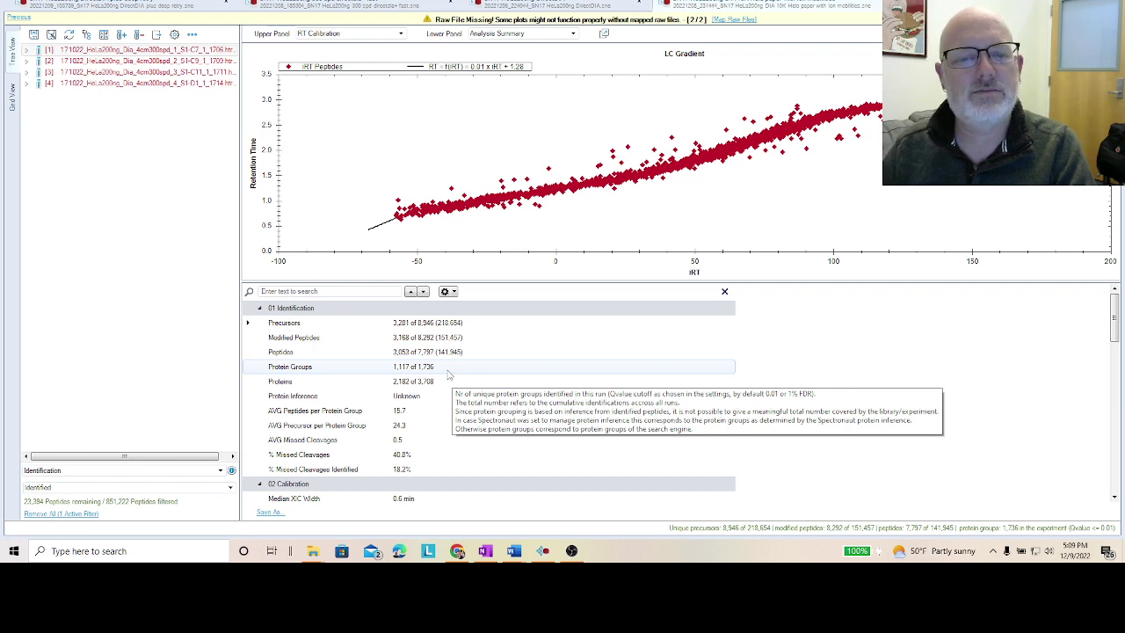
mouse_move(429, 391)
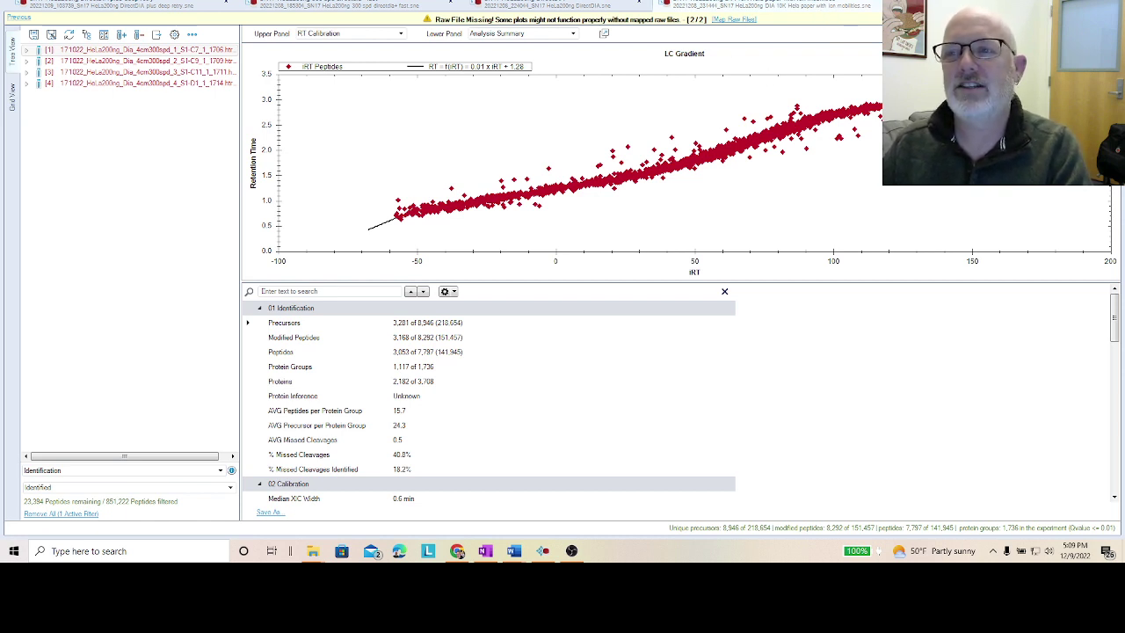
Compare the RT Calibration plot and identification summary of the DIA UCD Hela QC library experiment with those of the DIA 10K Hela paper experiment.
key("ctrl+Tab")
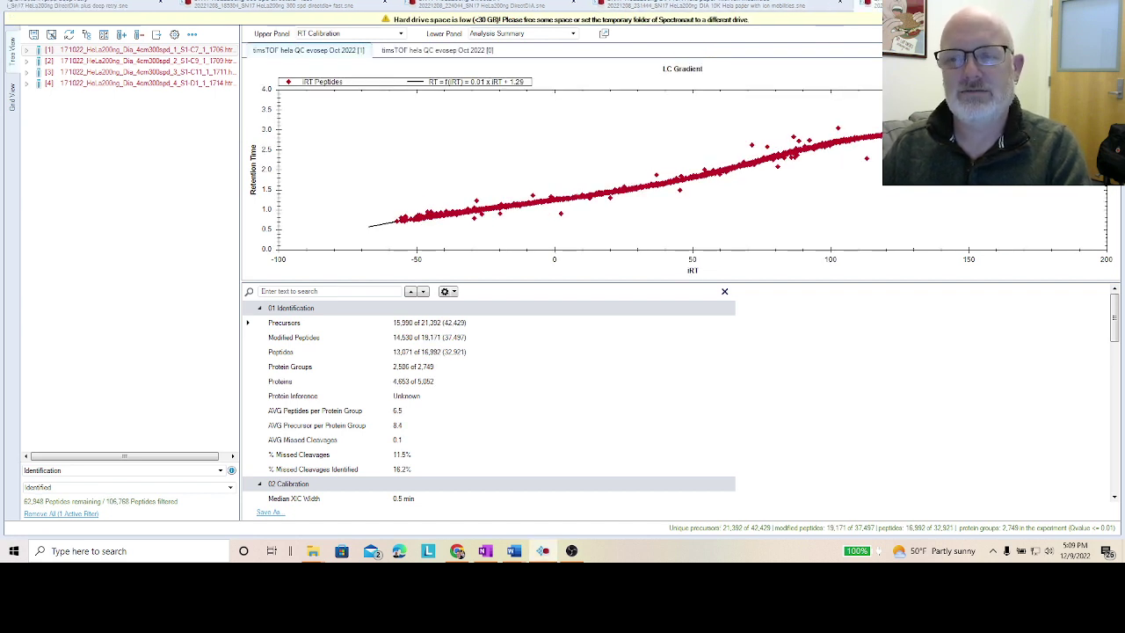
left_click(724, 7)
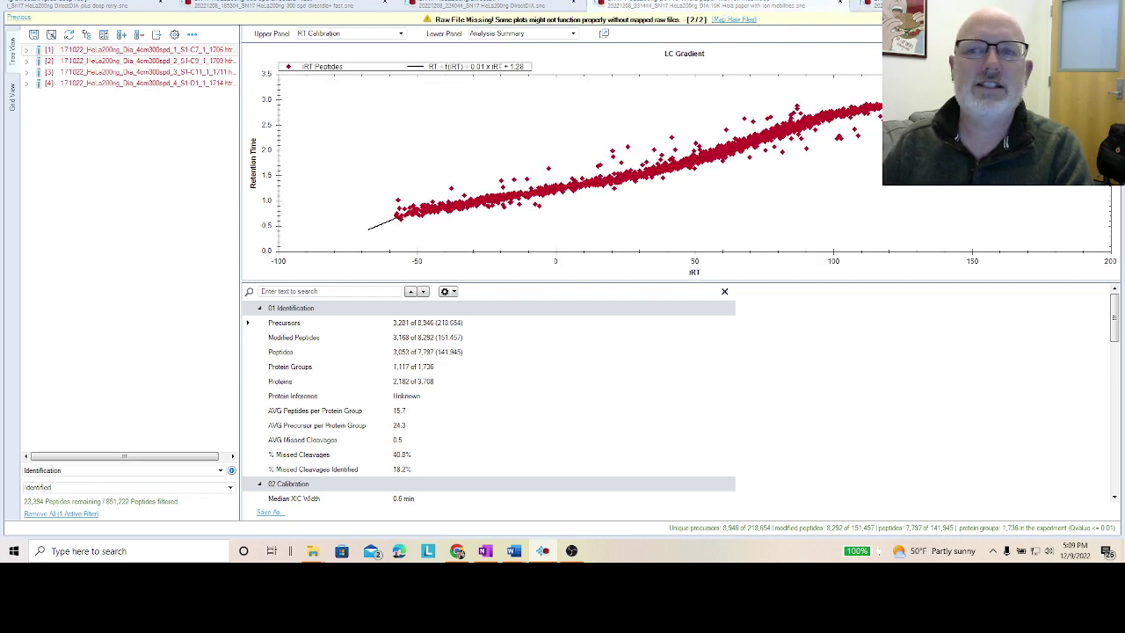
left_click(922, 5)
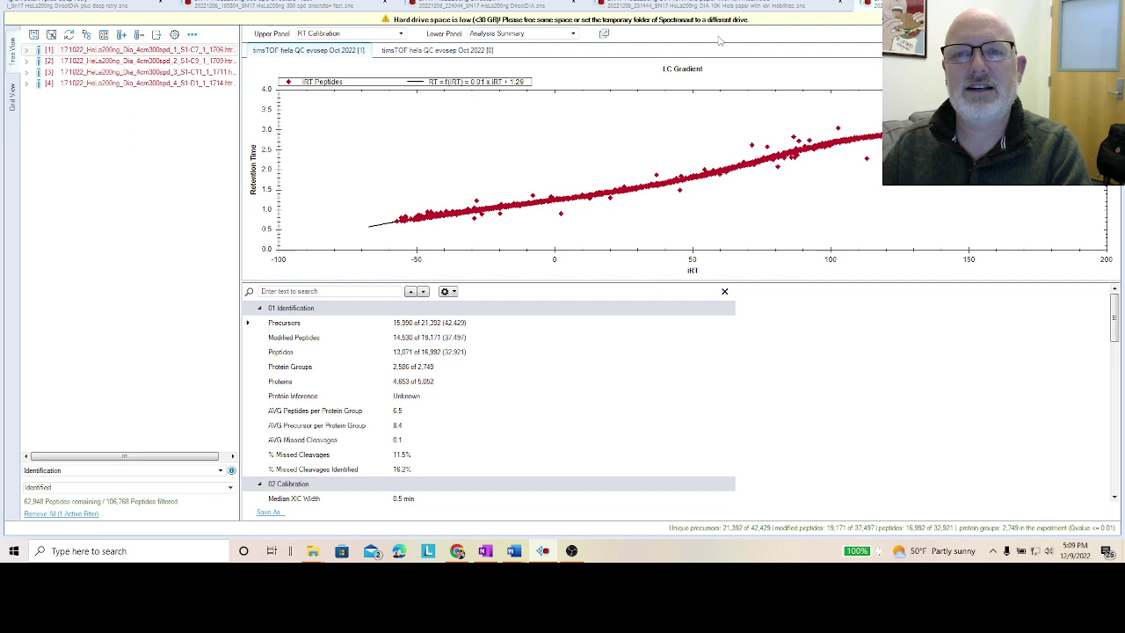
left_click(724, 8)
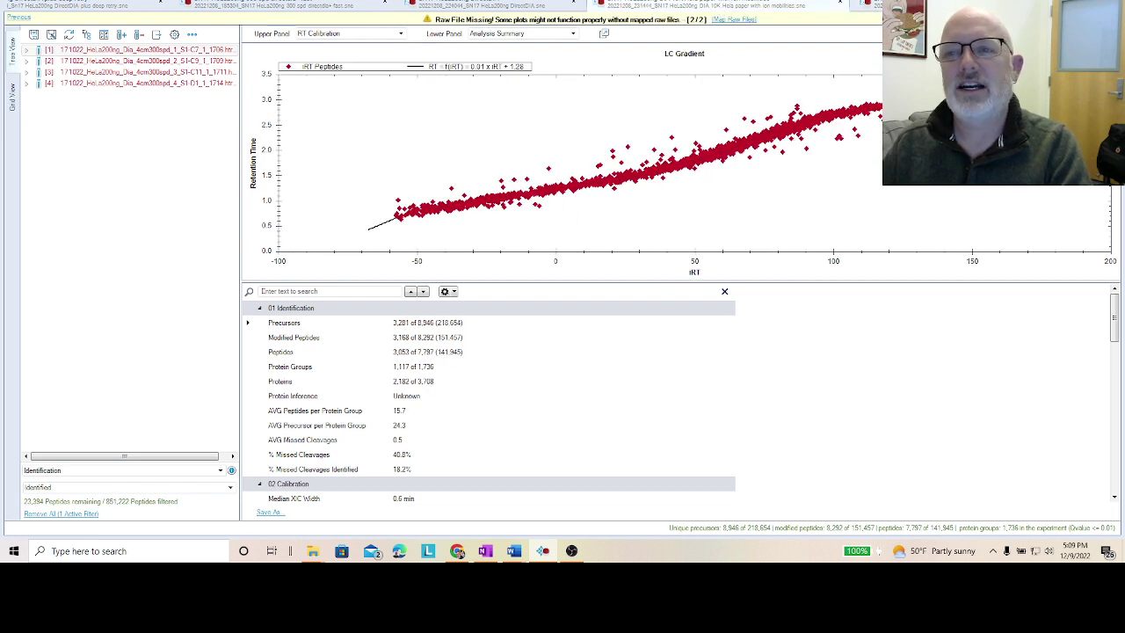
left_click(919, 5)
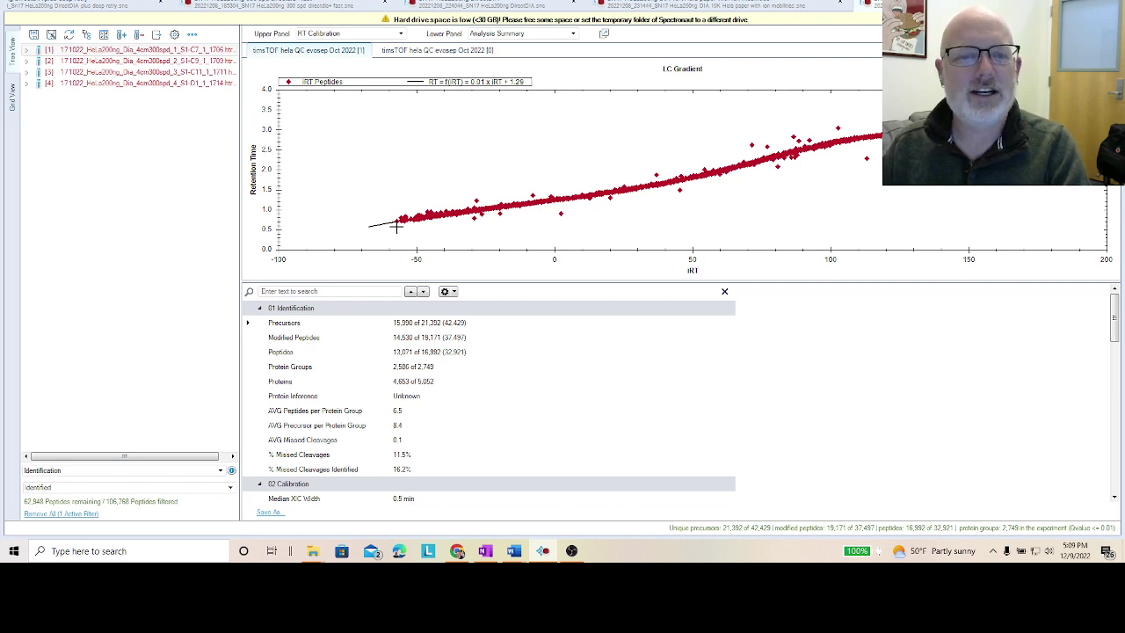
left_click(736, 5)
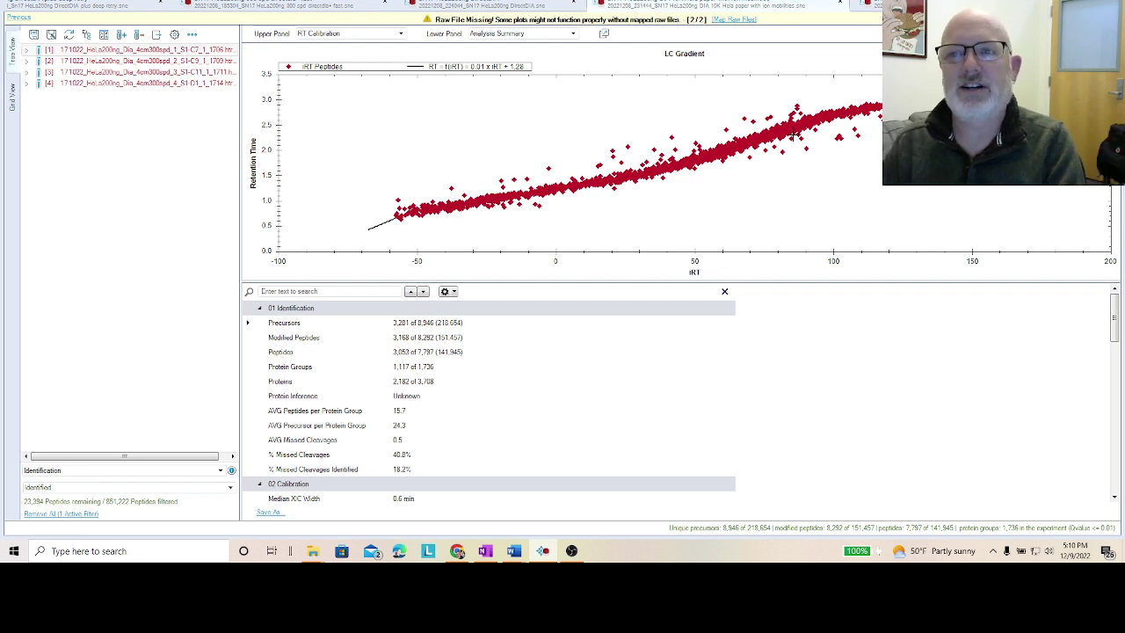
key("ctrl+Tab")
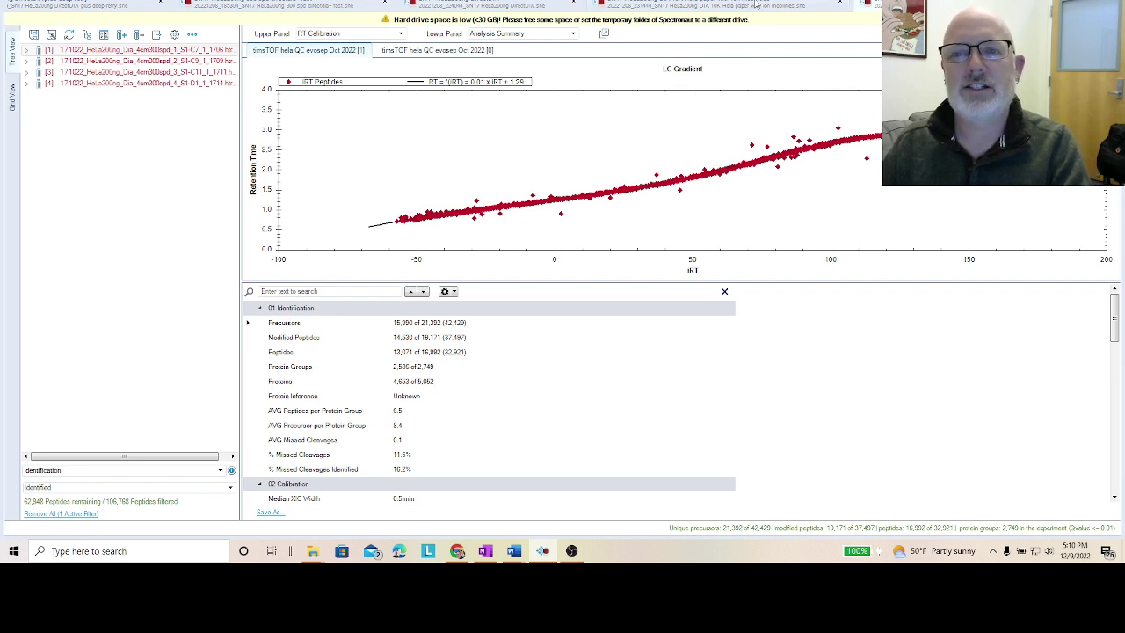
key("ctrl+Tab")
key("ctrl+Tab")
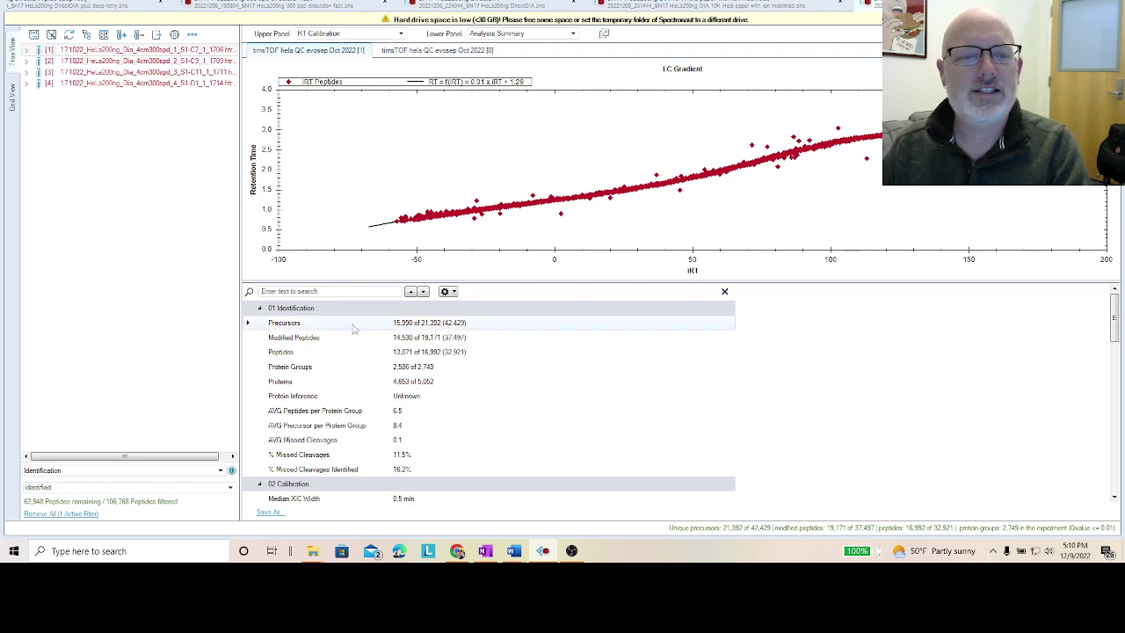
Examine the UCD Hela QC library experiment's modified peptides and protein groups against the DirectDIA plus deep retry experiment's summary.
mouse_move(454, 340)
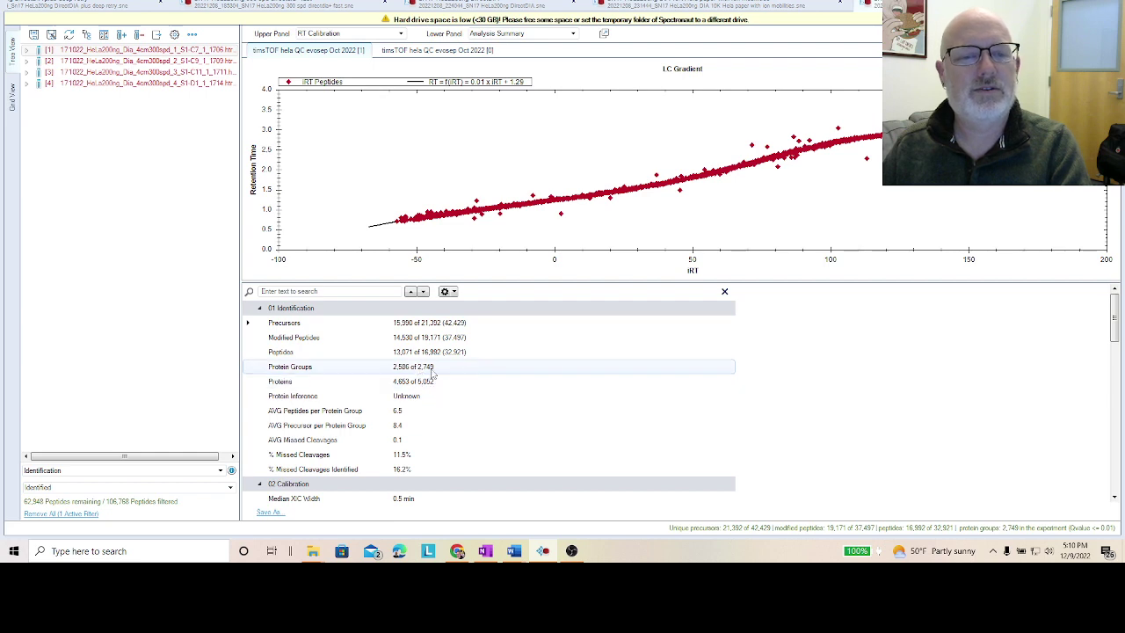
mouse_move(426, 374)
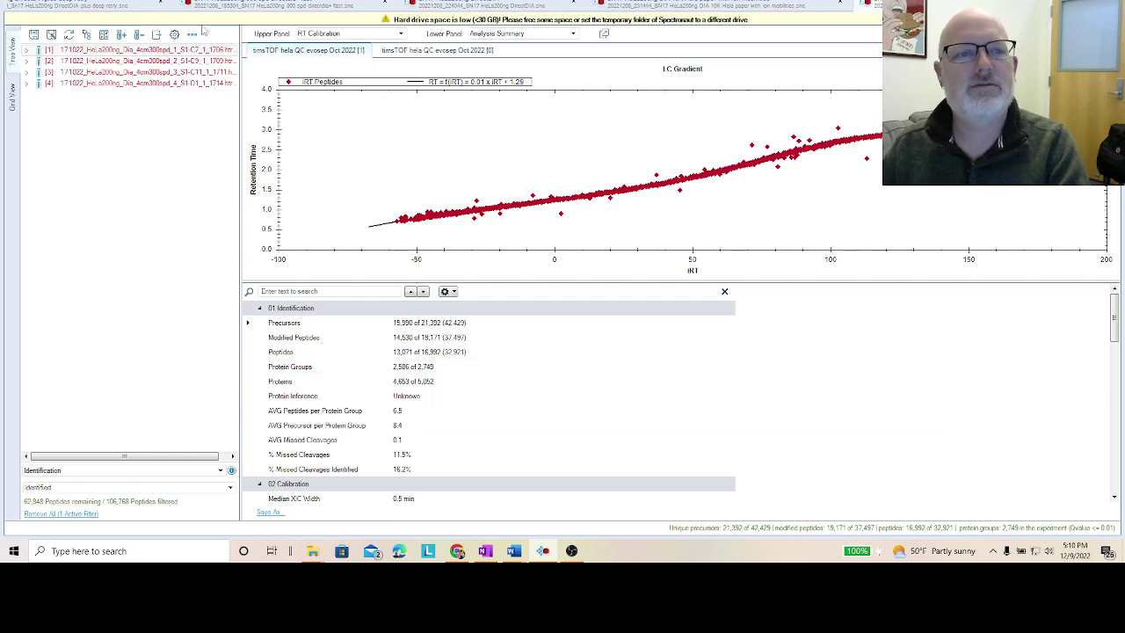
key("ctrl+Tab")
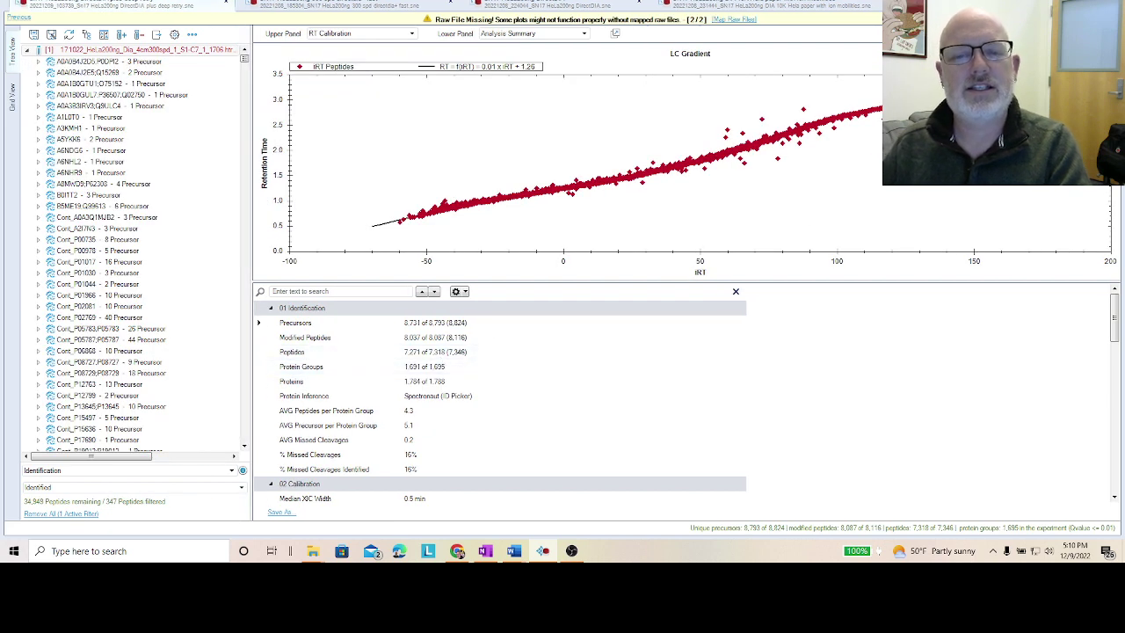
key("ctrl+Tab")
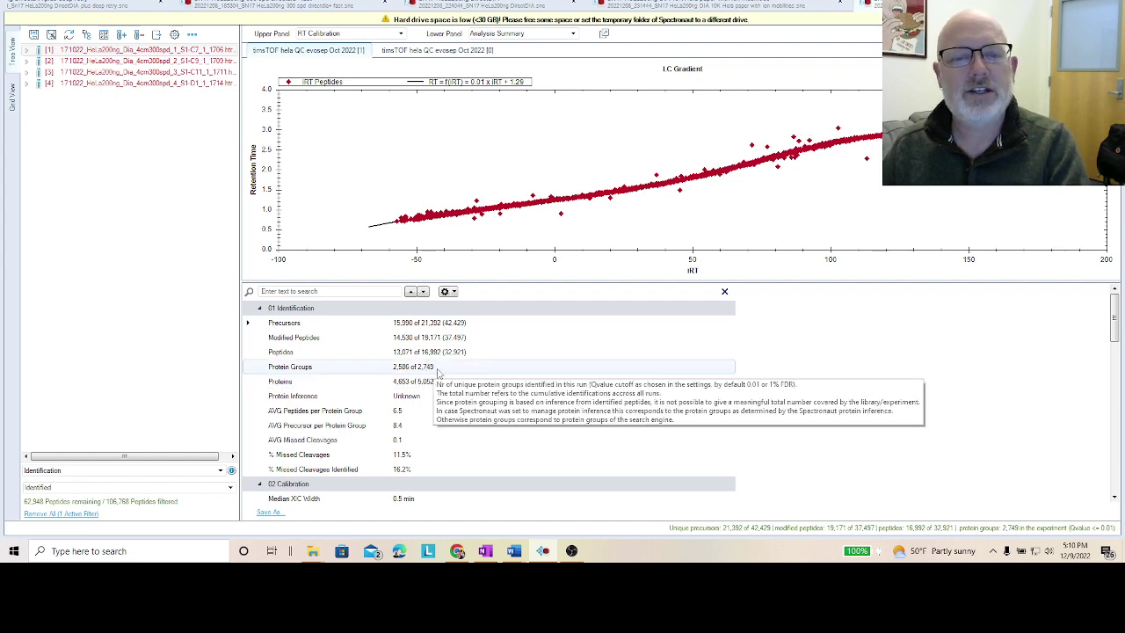
left_click(97, 5)
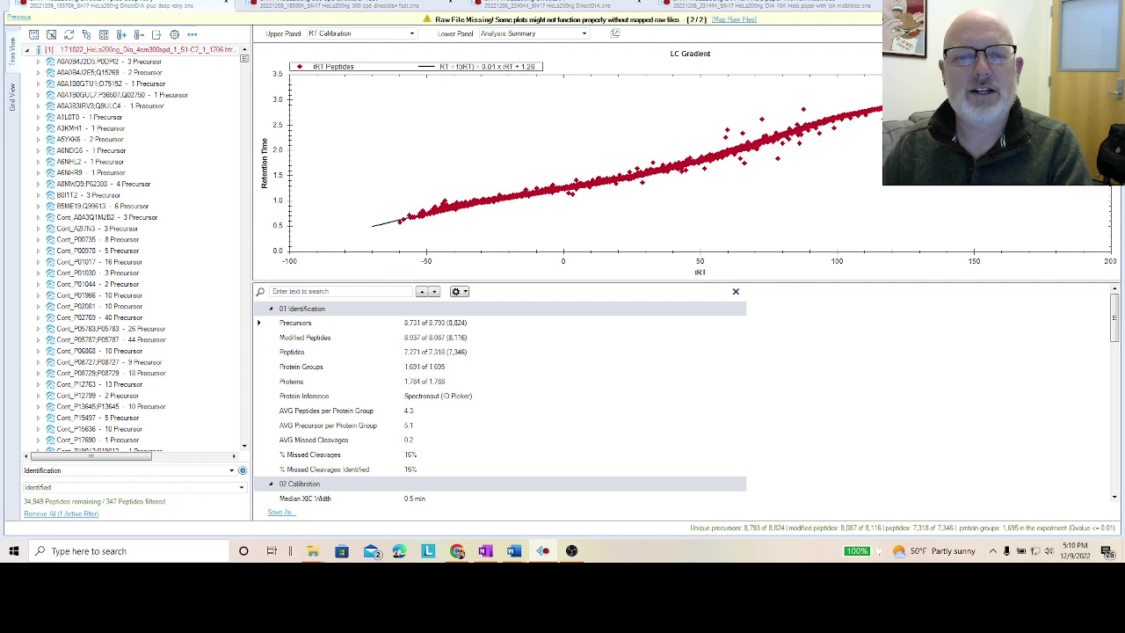
key("ctrl+Tab")
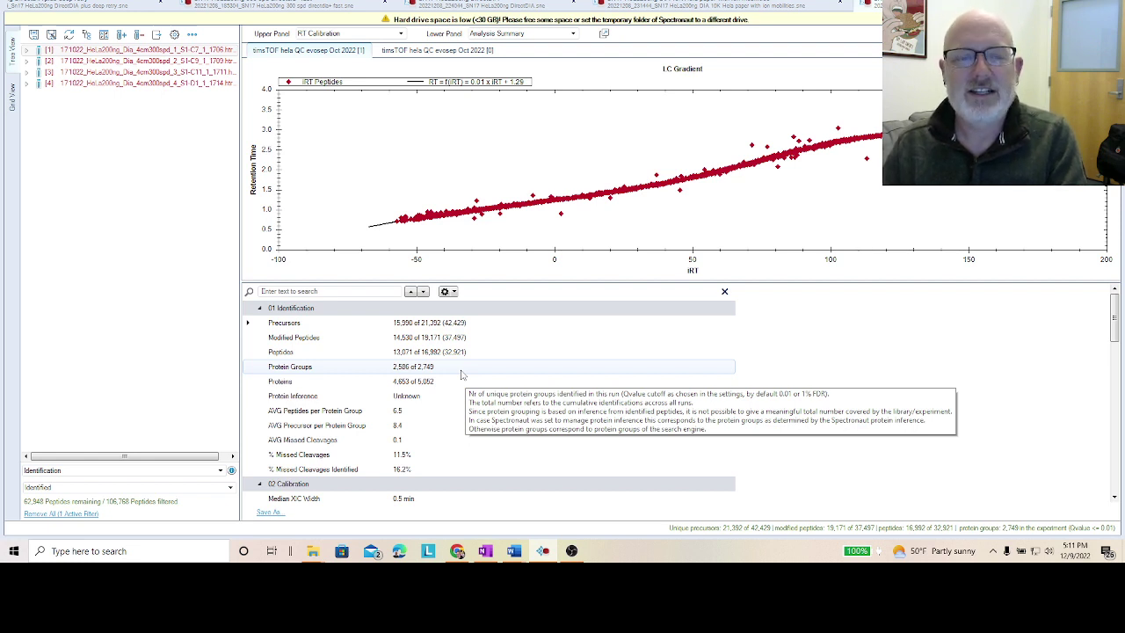
Compare the post-analysis Coefficients of Variation plots of the DIA UCD Hela QC library and DirectDIA plus deep retry experiments.
left_click(83, 3)
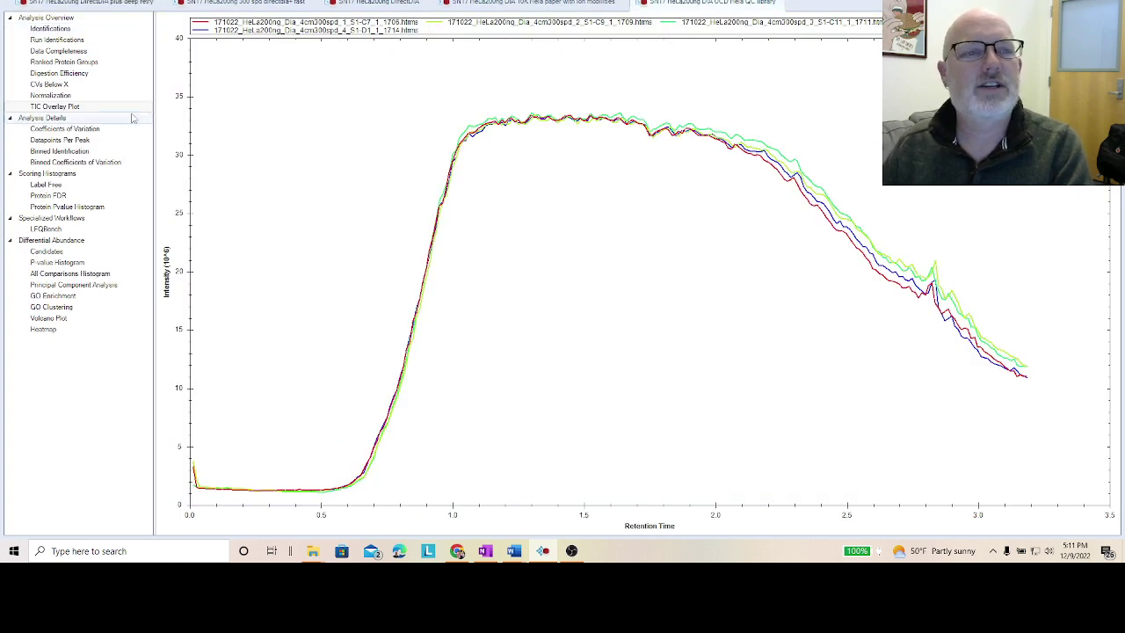
left_click(97, 130)
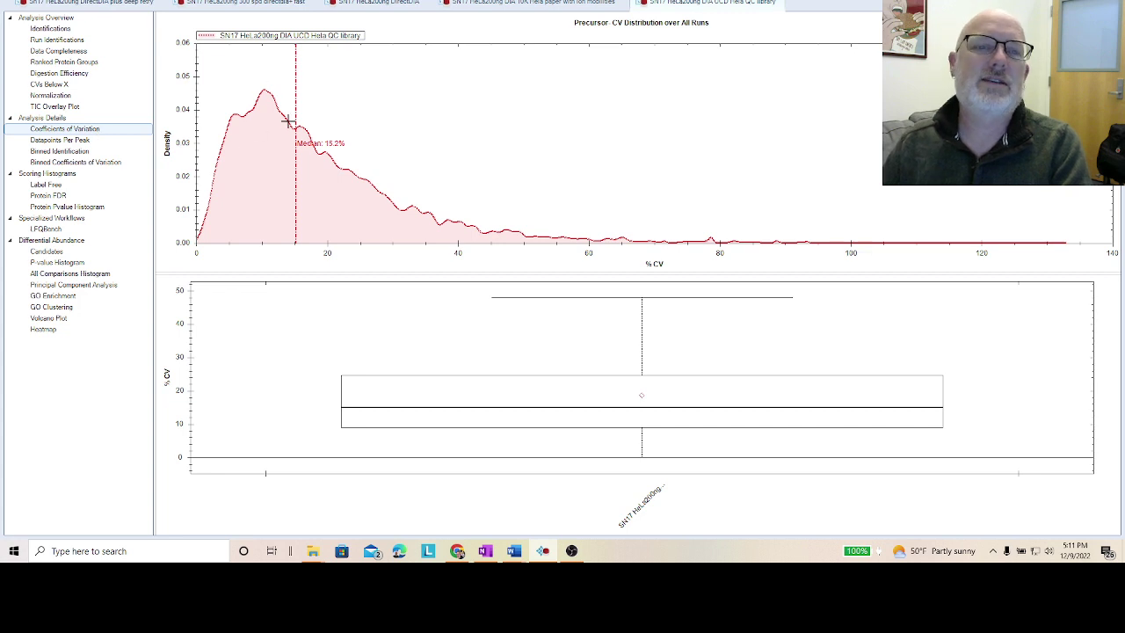
left_click(63, 62)
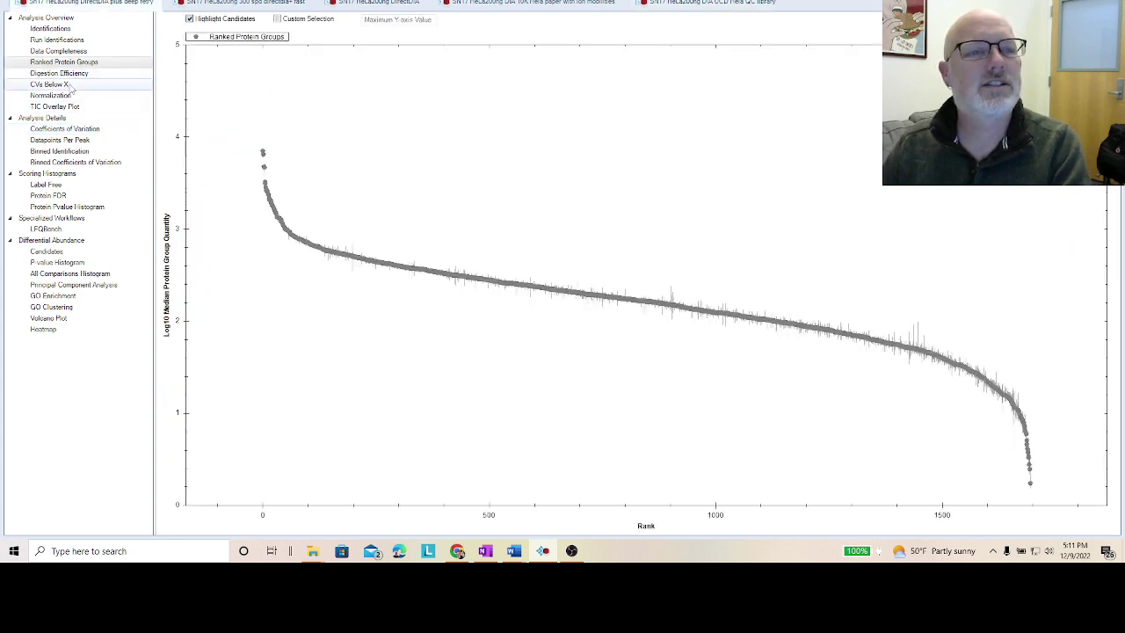
left_click(88, 129)
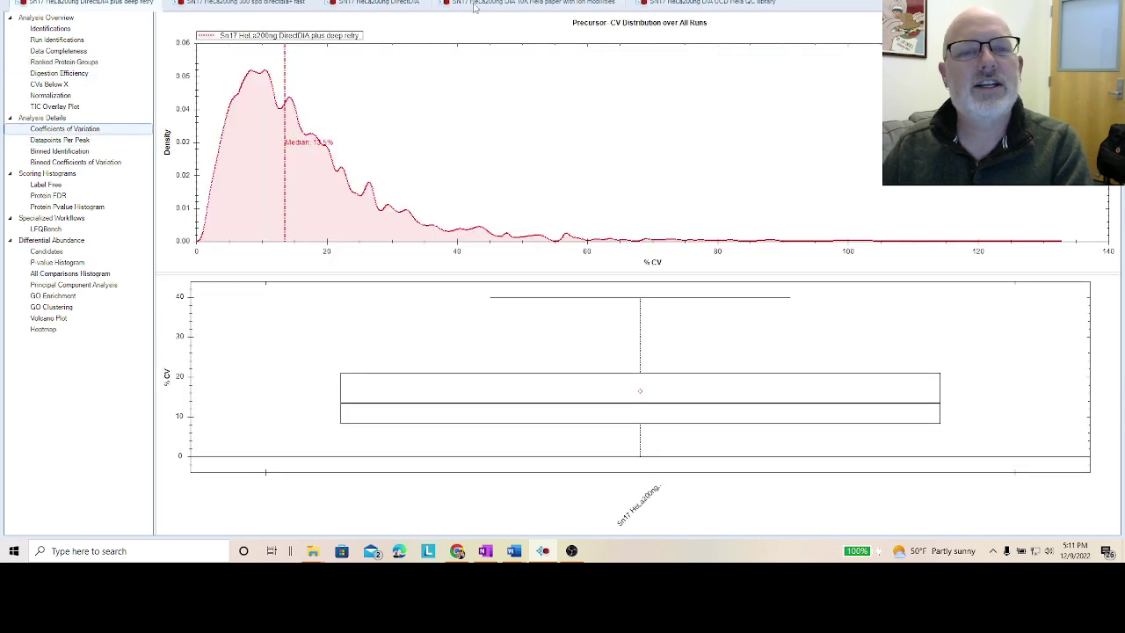
left_click(103, 2)
left_click(700, 4)
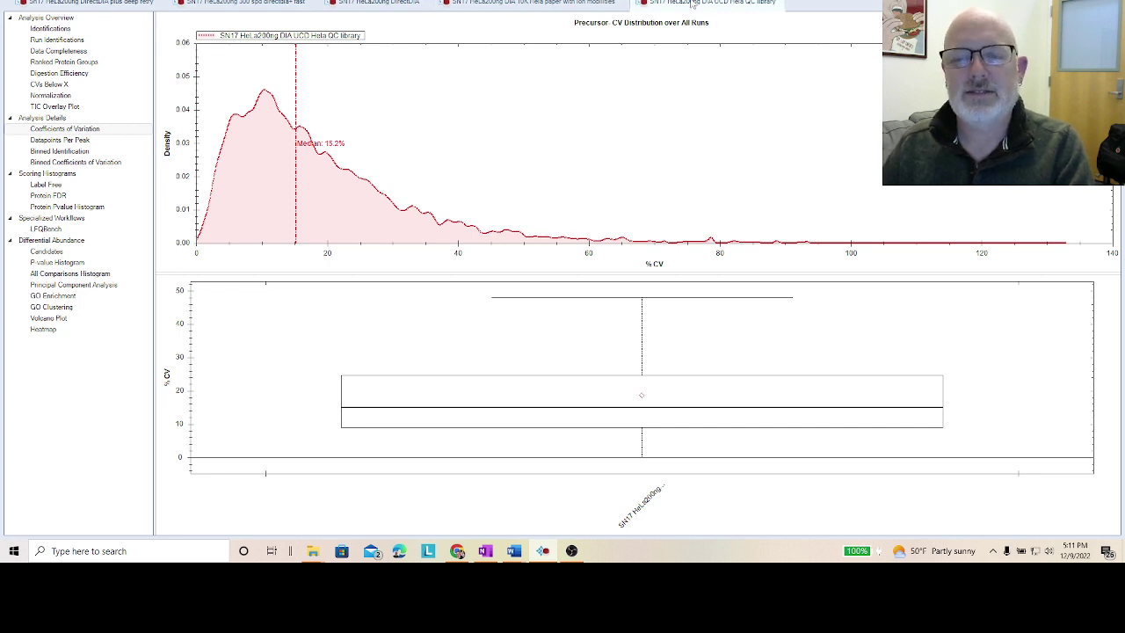
left_click(517, 7)
left_click(658, 4)
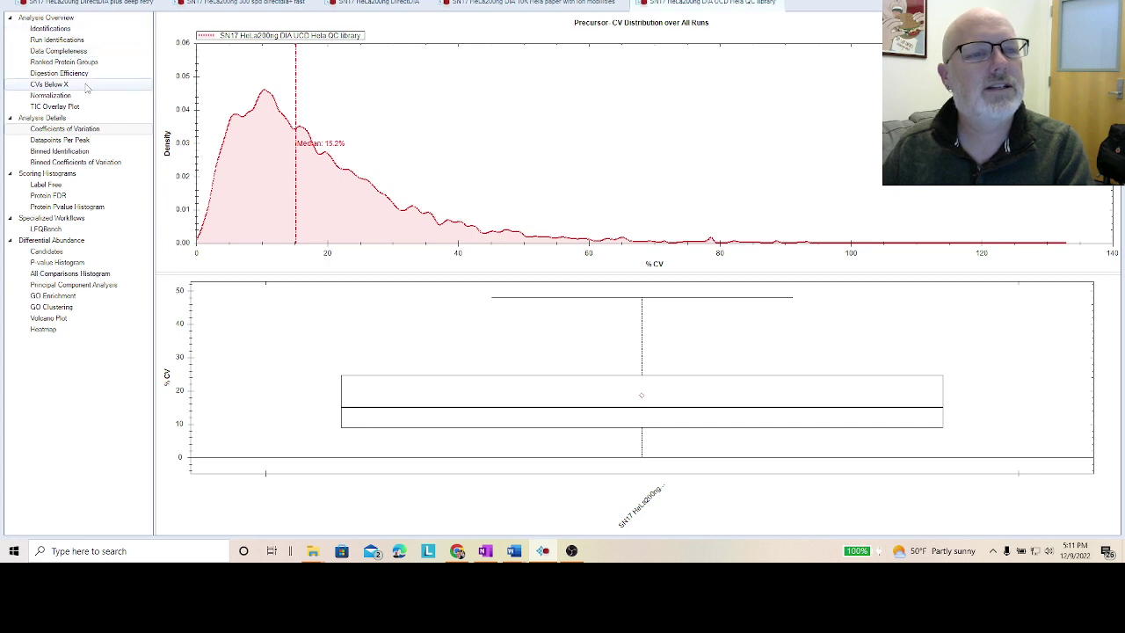
Compare the Datapoints Per Peak distributions of the DIA UCD Hela QC library and DirectDIA plus deep retry experiments.
left_click(88, 140)
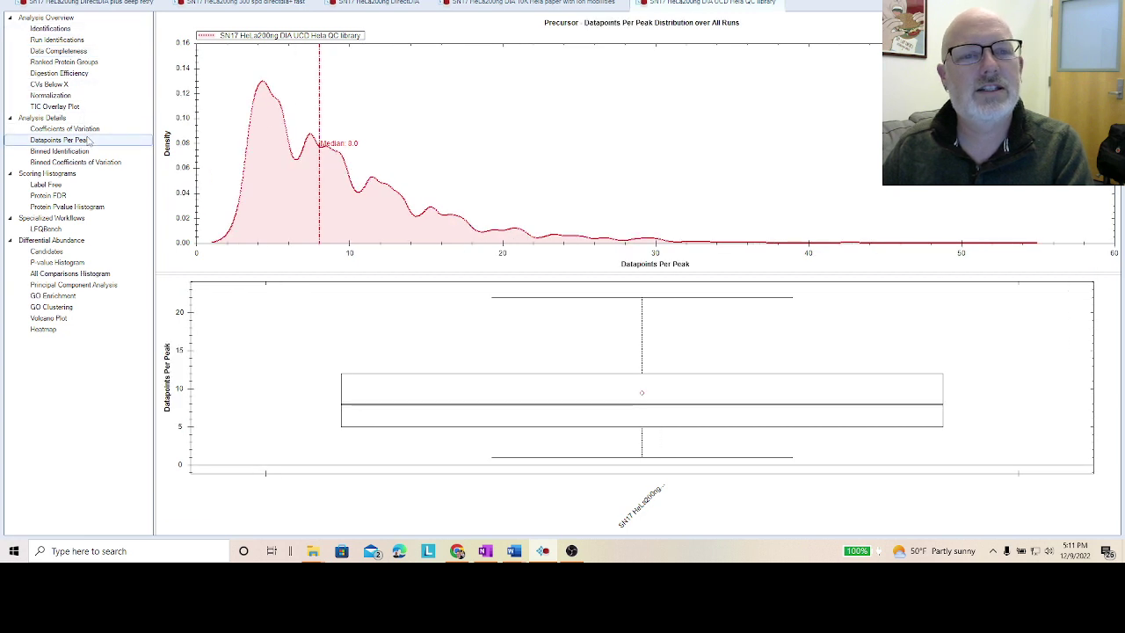
left_click(114, 3)
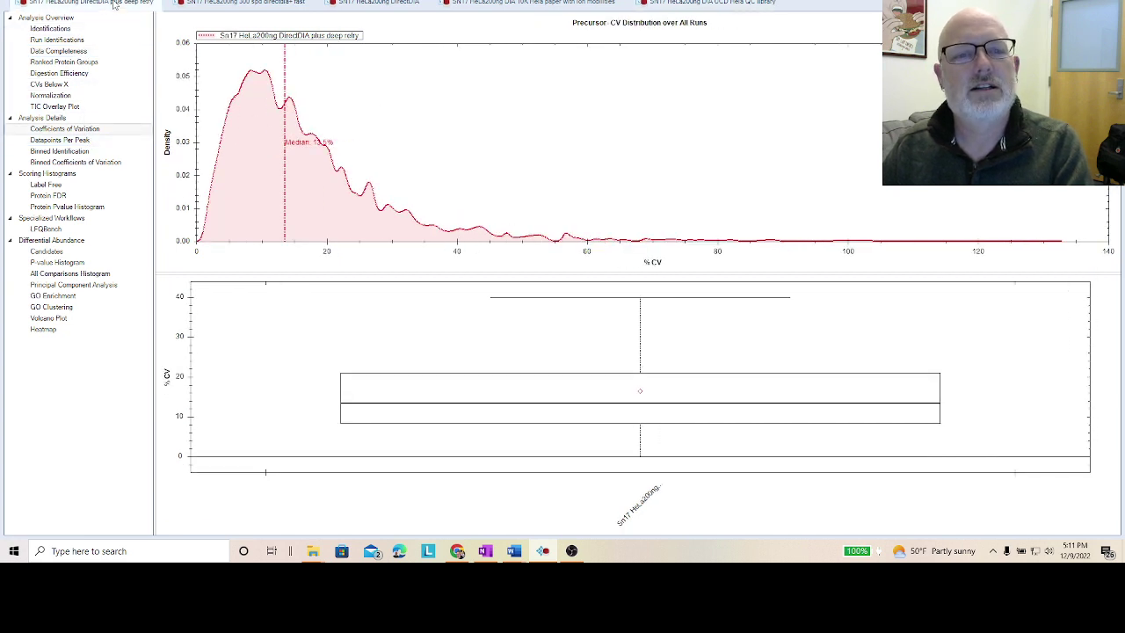
left_click(91, 143)
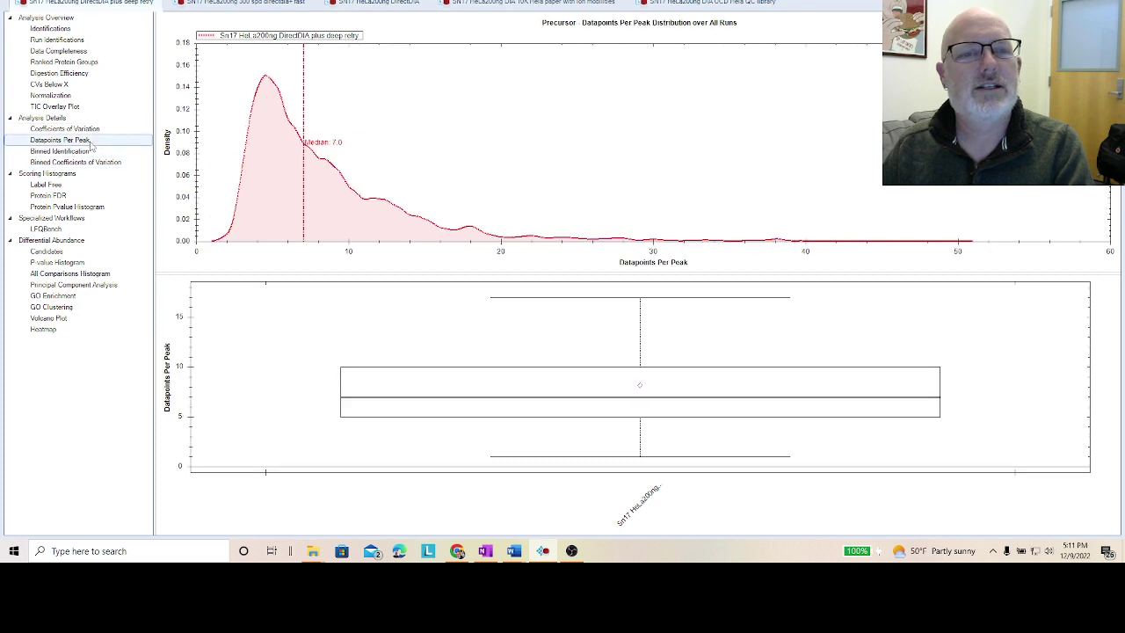
left_click(708, 4)
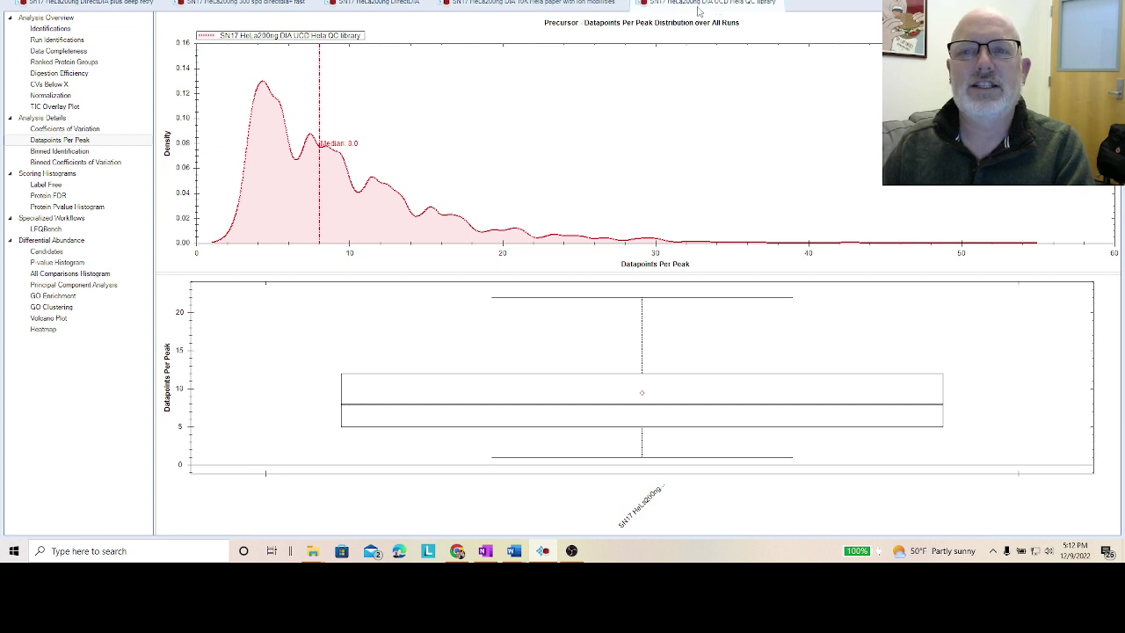
left_click(108, 7)
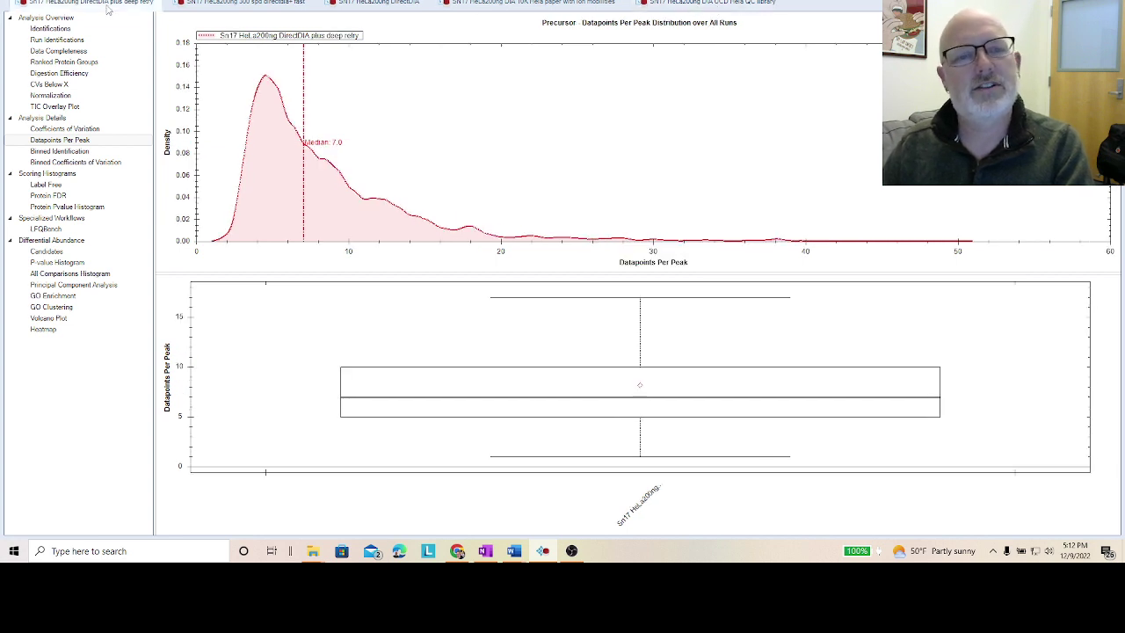
left_click(740, 5)
left_click(116, 7)
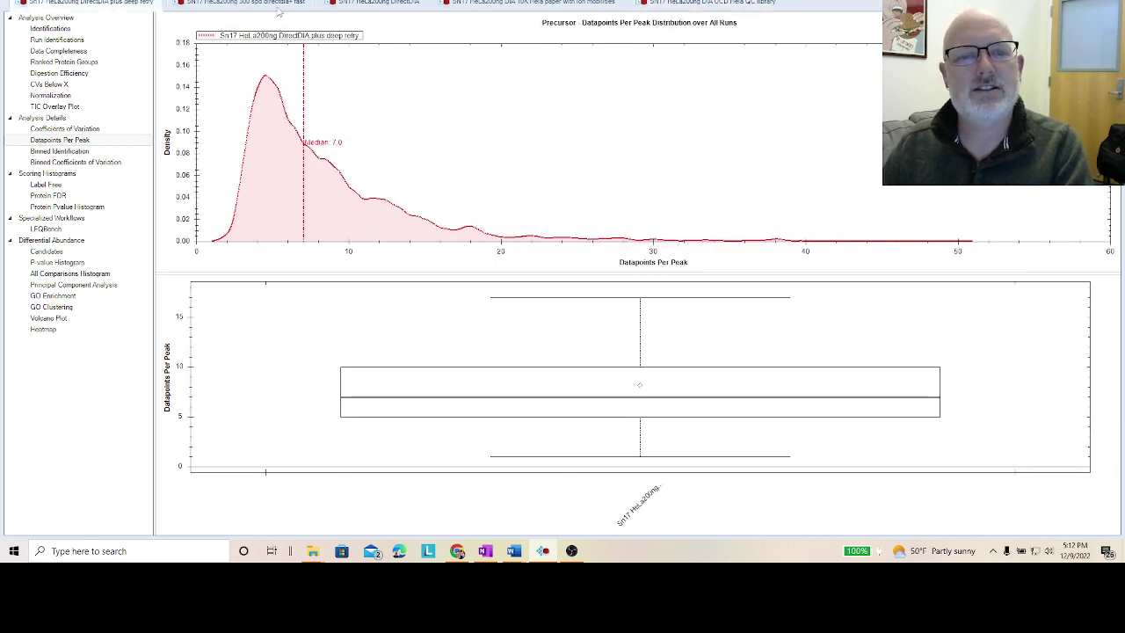
left_click(703, 7)
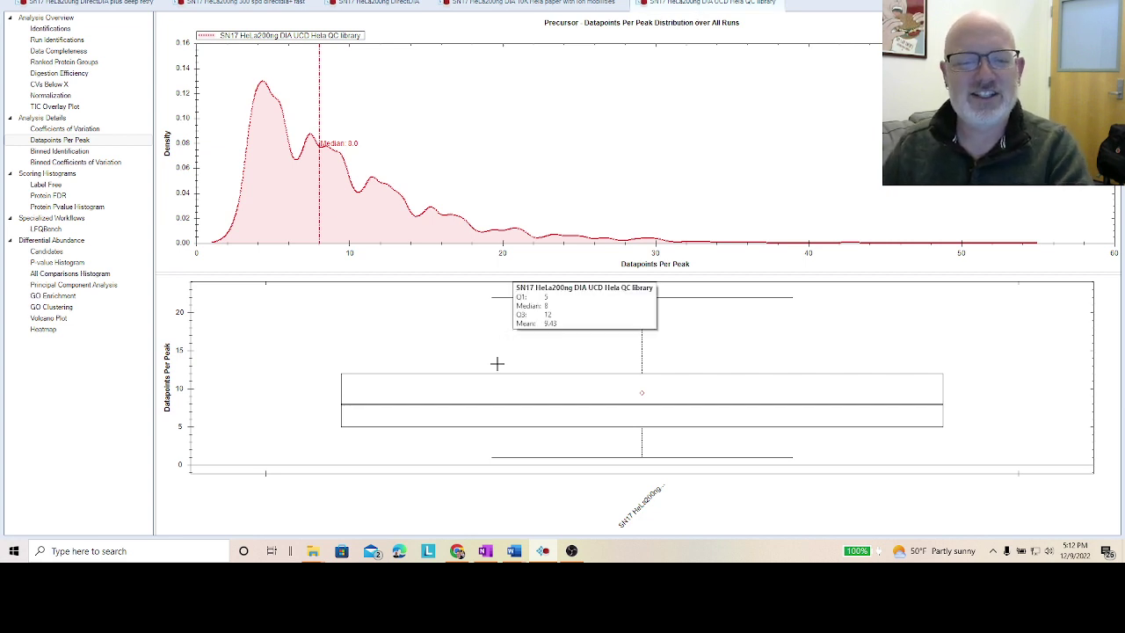
Switch to Chrome to show the Evosep300SPD DIA share on Bioshare.
mouse_move(457, 556)
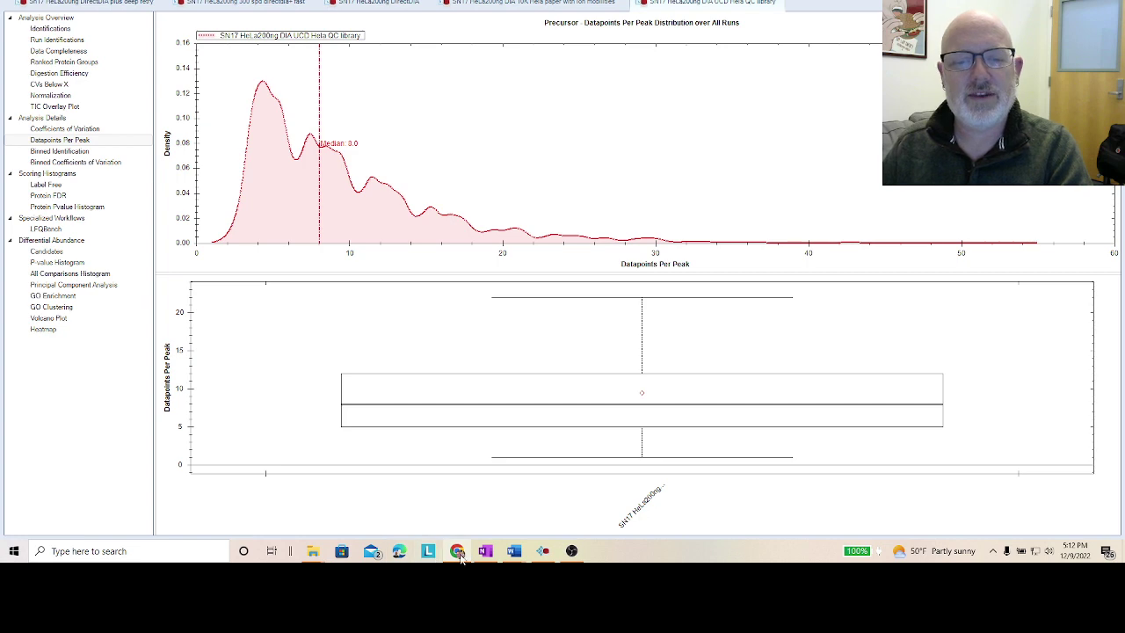
left_click(458, 556)
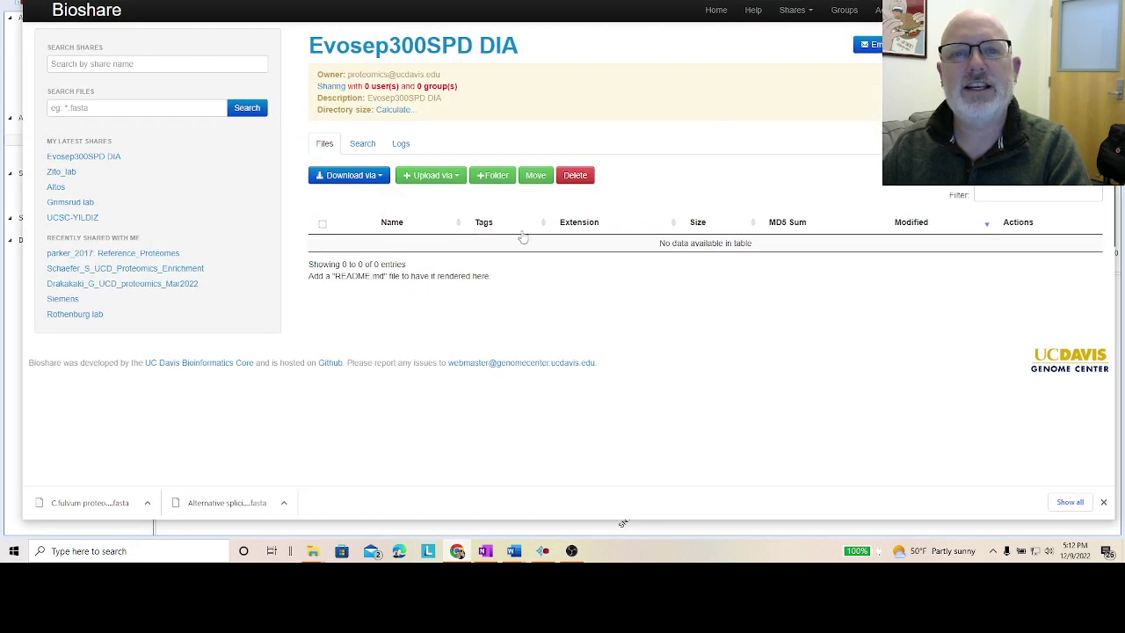